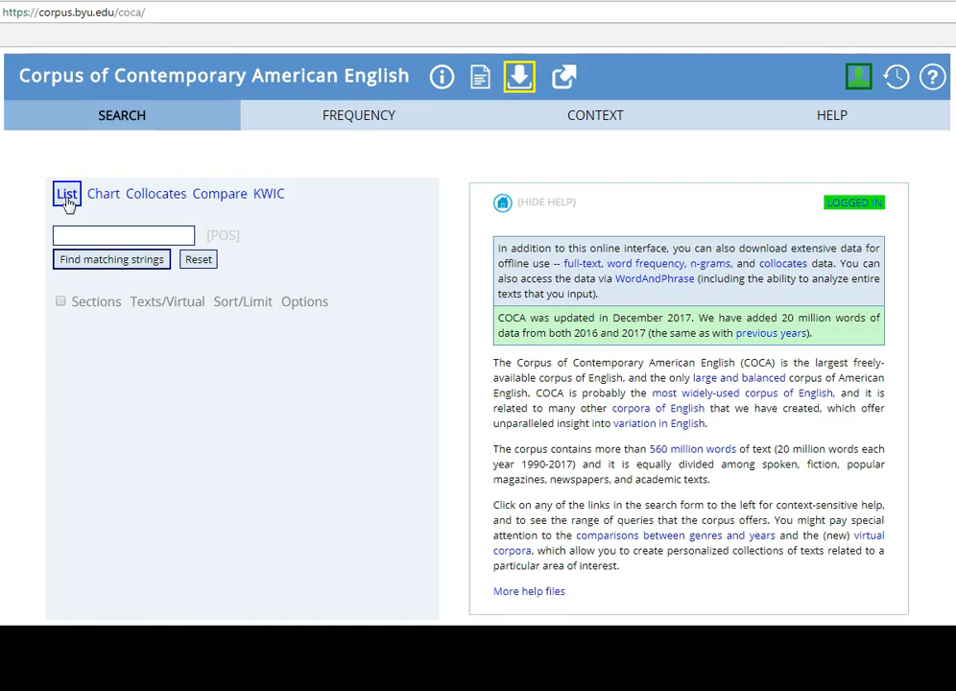
Run a list search for the word form "know" to get its overall frequency in the corpus
{"action": "left_click", "coordinate": [67, 197]}
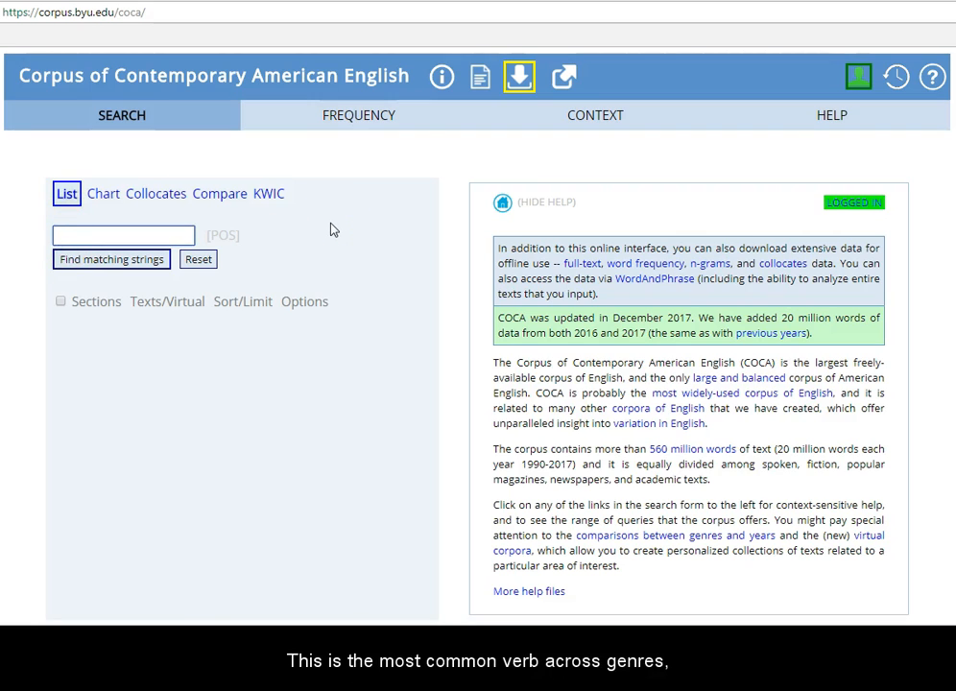
{"action": "type", "text": "know"}
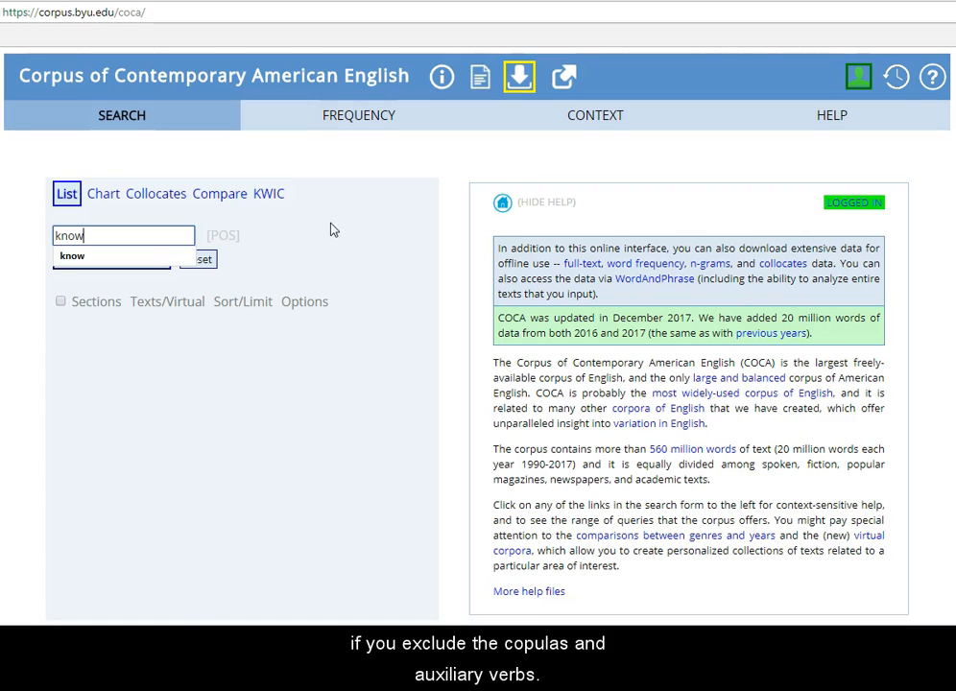
{"action": "left_click", "coordinate": [331, 229]}
{"action": "left_click", "coordinate": [123, 267]}
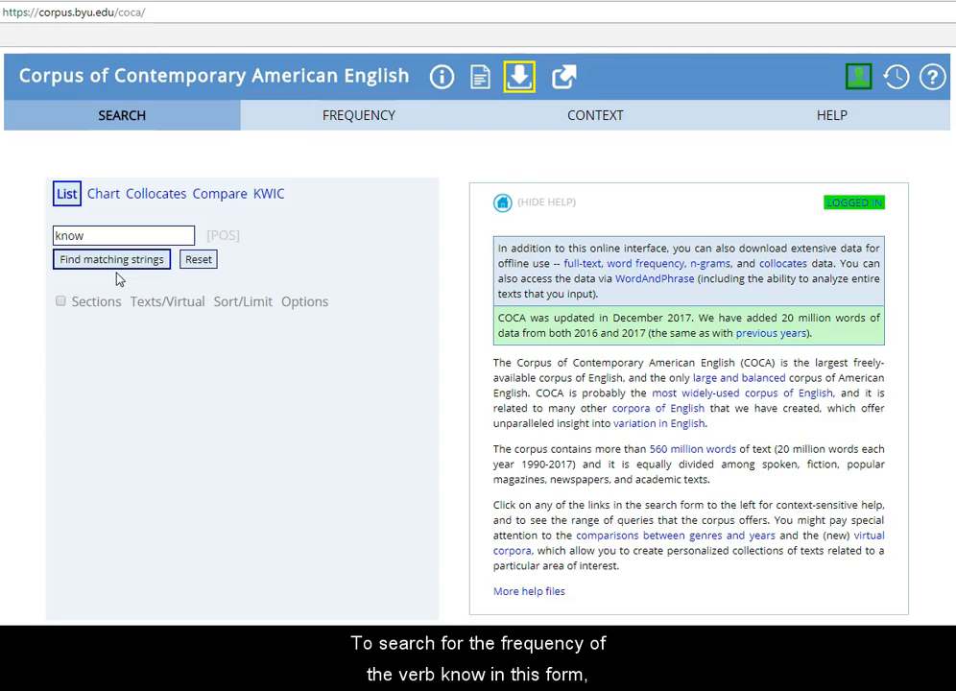
{"action": "left_click", "coordinate": [89, 238]}
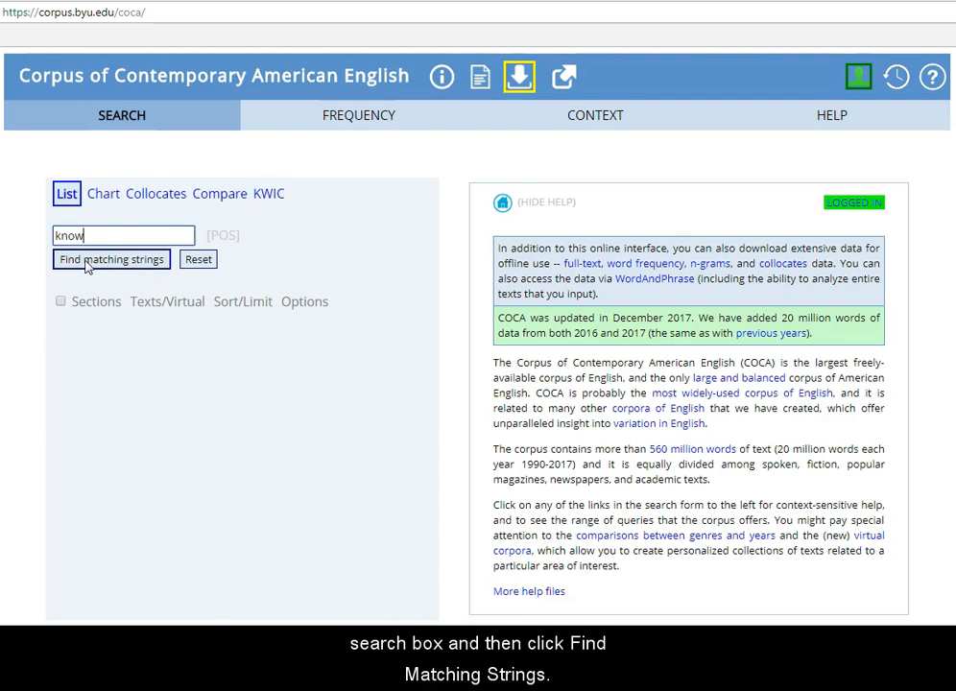
{"action": "left_click", "coordinate": [85, 260]}
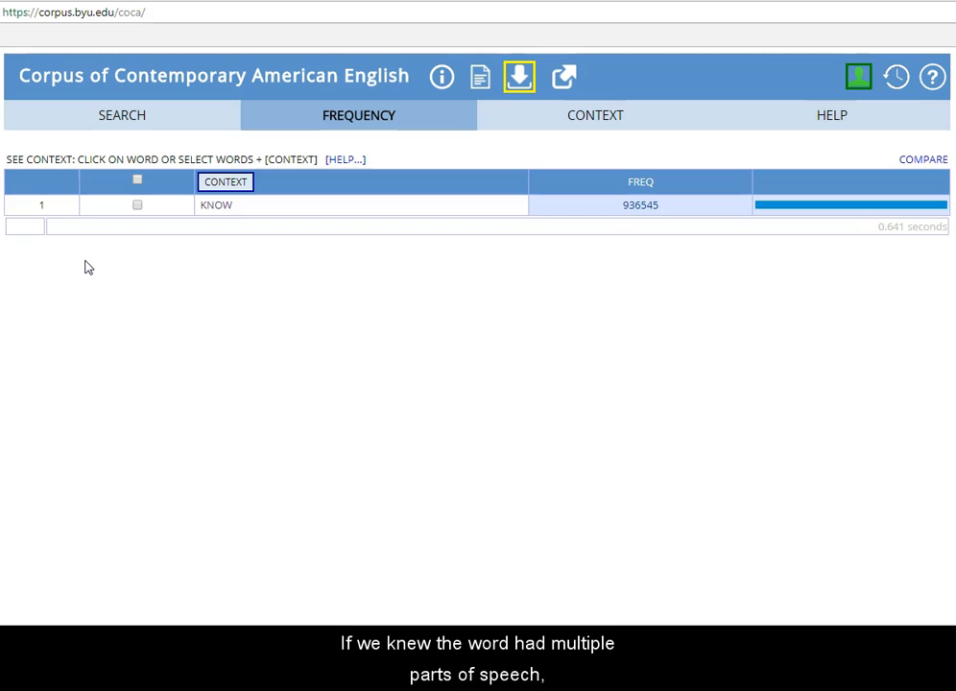
Look through the part-of-speech choices for "know", leave them unset and rerun the frequency search
{"action": "left_click", "coordinate": [119, 121]}
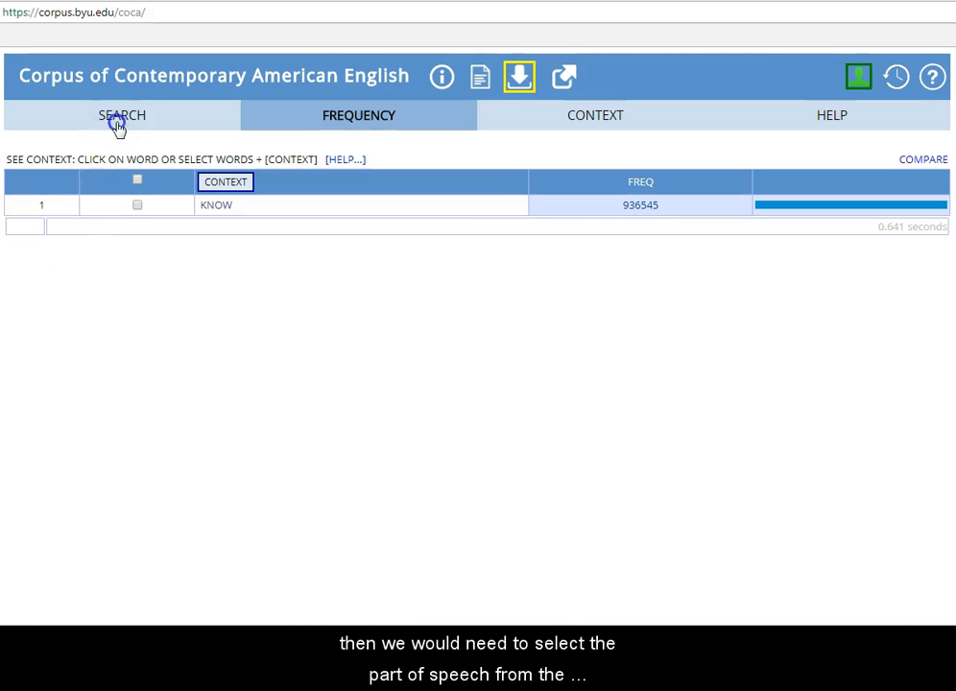
{"action": "left_click", "coordinate": [144, 195]}
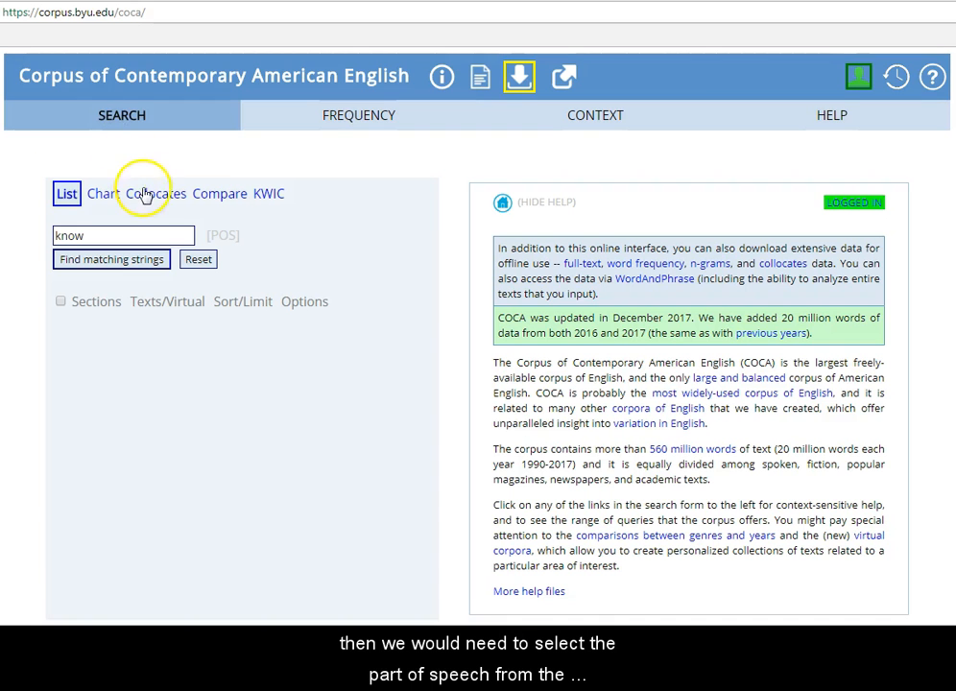
{"action": "left_click", "coordinate": [223, 236]}
{"action": "left_click", "coordinate": [234, 238]}
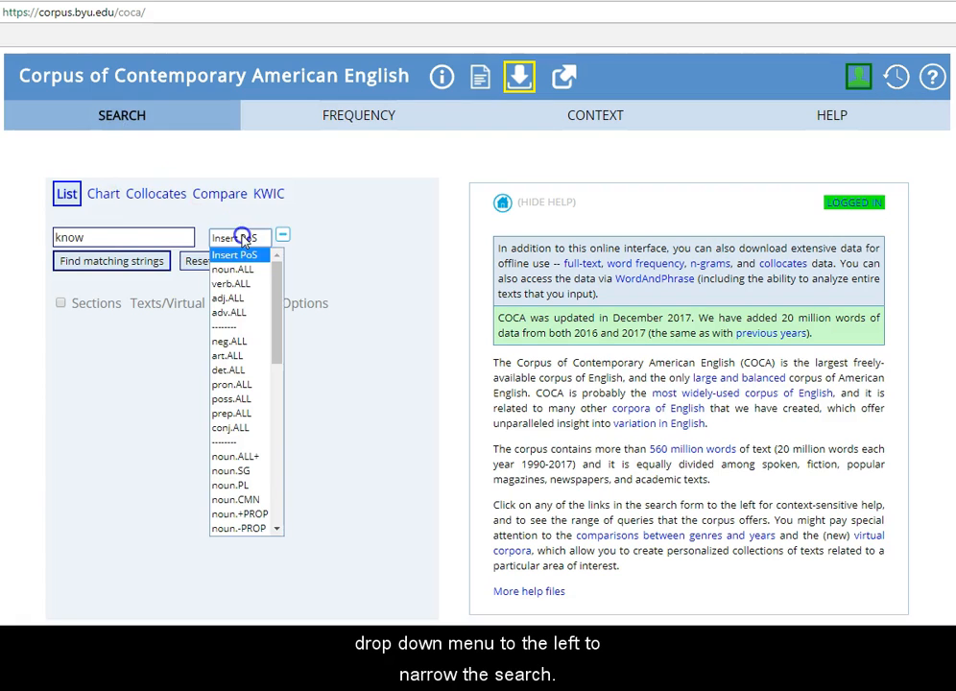
{"action": "left_click", "coordinate": [283, 237]}
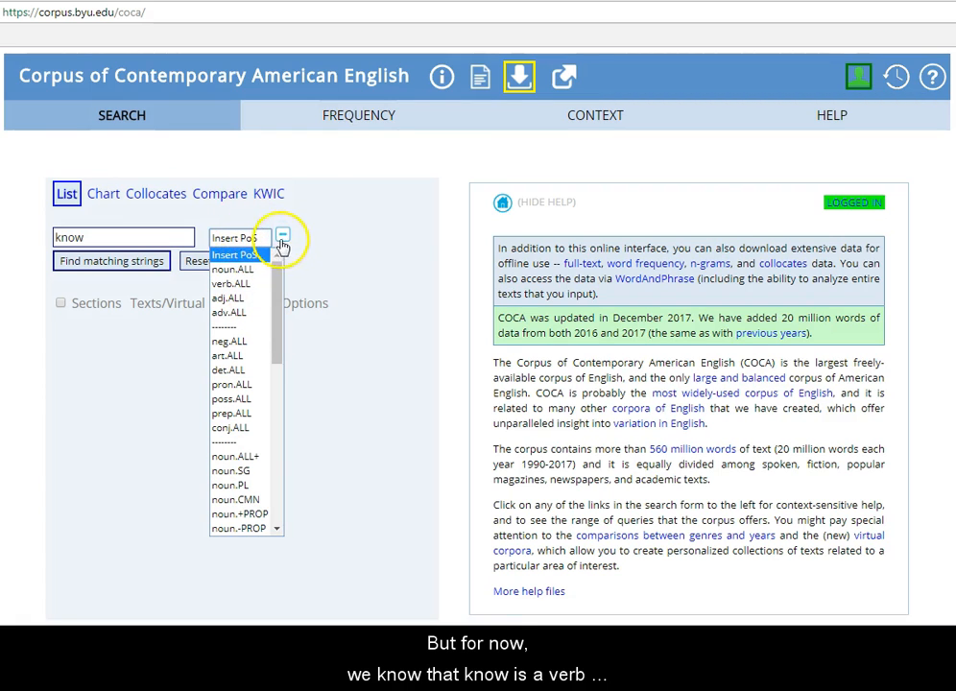
{"action": "left_click", "coordinate": [149, 266]}
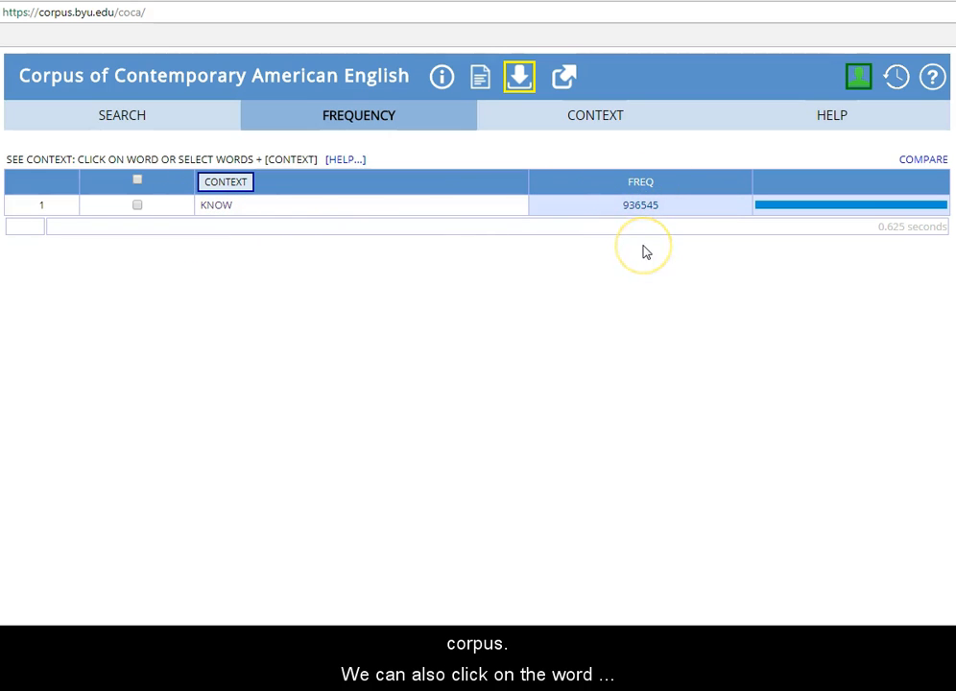
View the concordance lines for KNOW, check the expanded context of the first Vanderbilt Law Review entry, and return to the lines
{"action": "left_click", "coordinate": [220, 213]}
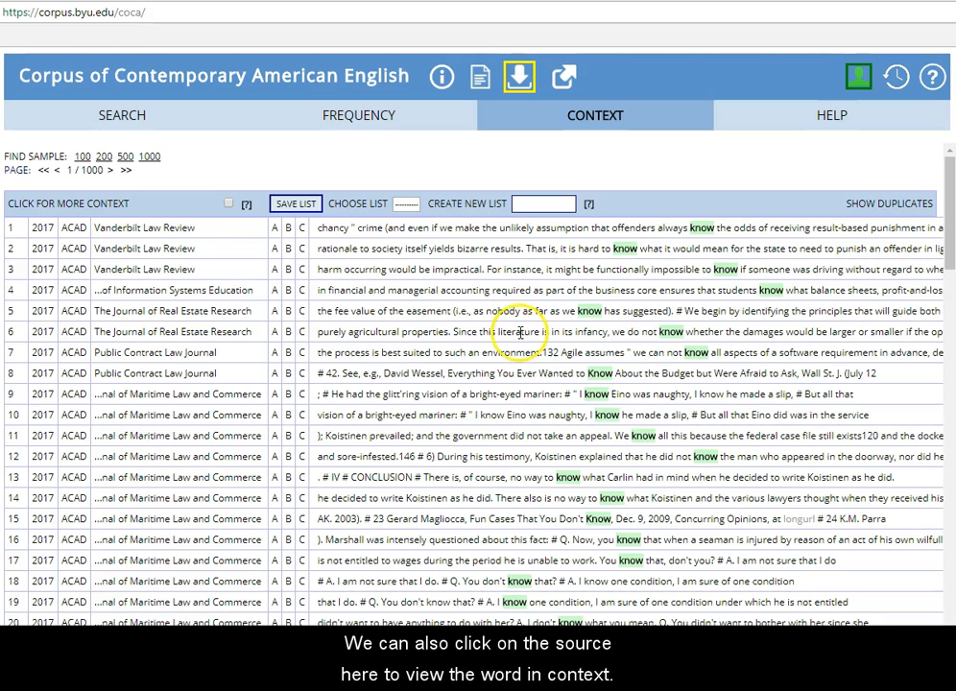
{"action": "left_click", "coordinate": [156, 232]}
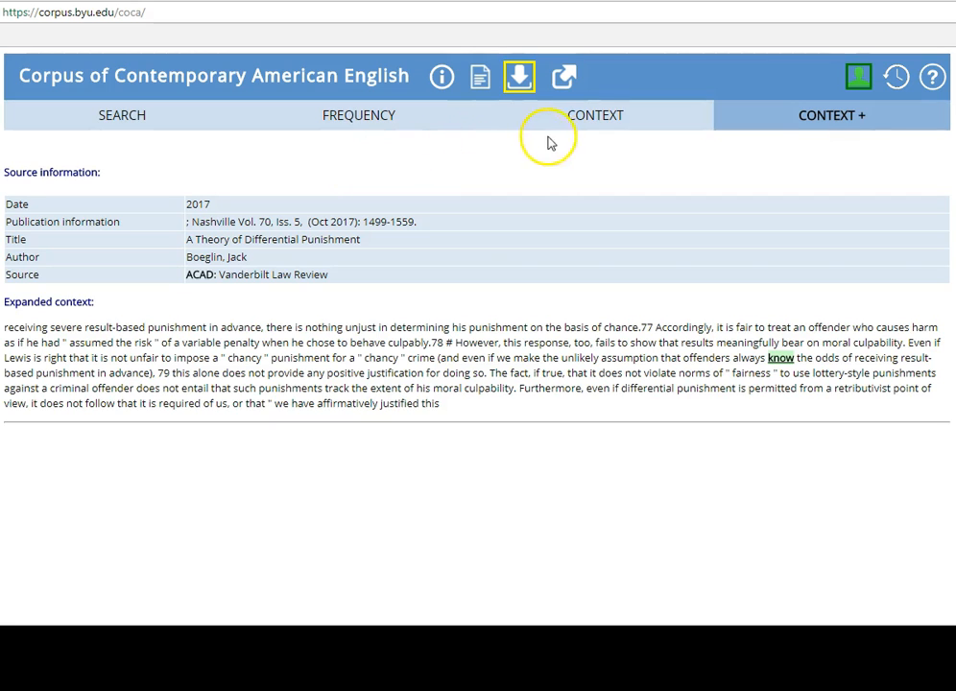
{"action": "left_click", "coordinate": [602, 119]}
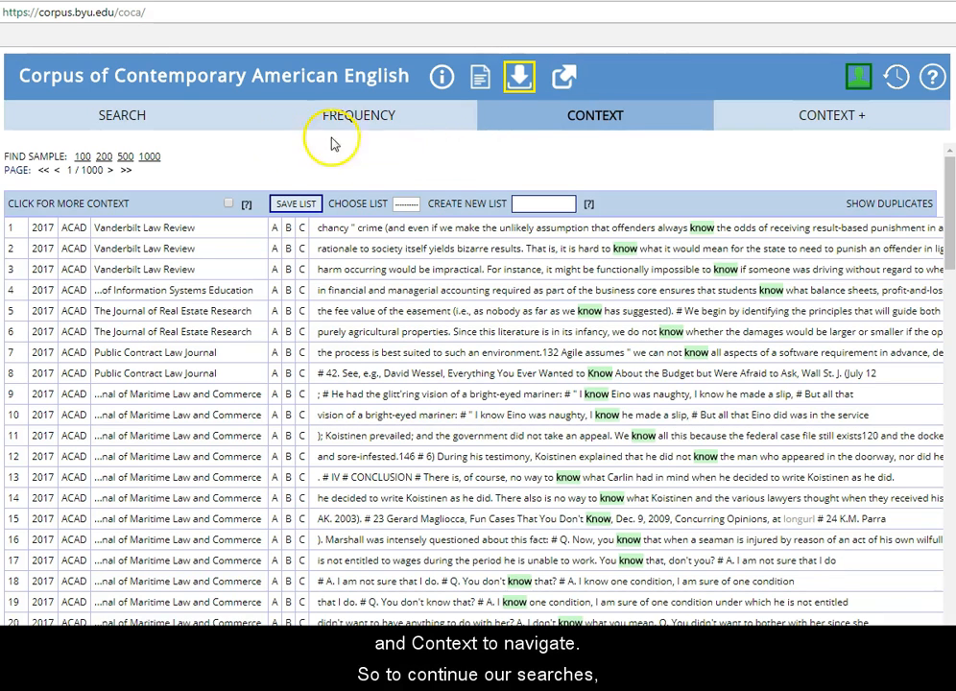
Revisit the search form, the frequency results, the concordance lines and the expanded context for "know" in turn
{"action": "left_click", "coordinate": [128, 112]}
{"action": "left_click", "coordinate": [320, 113]}
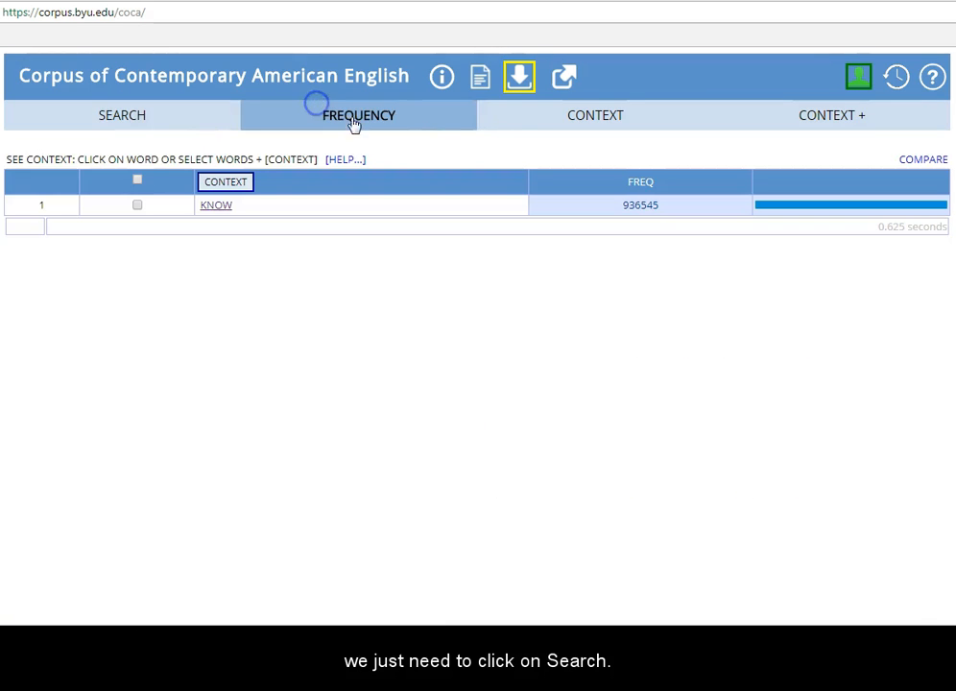
{"action": "left_click", "coordinate": [589, 110]}
{"action": "left_click", "coordinate": [806, 116]}
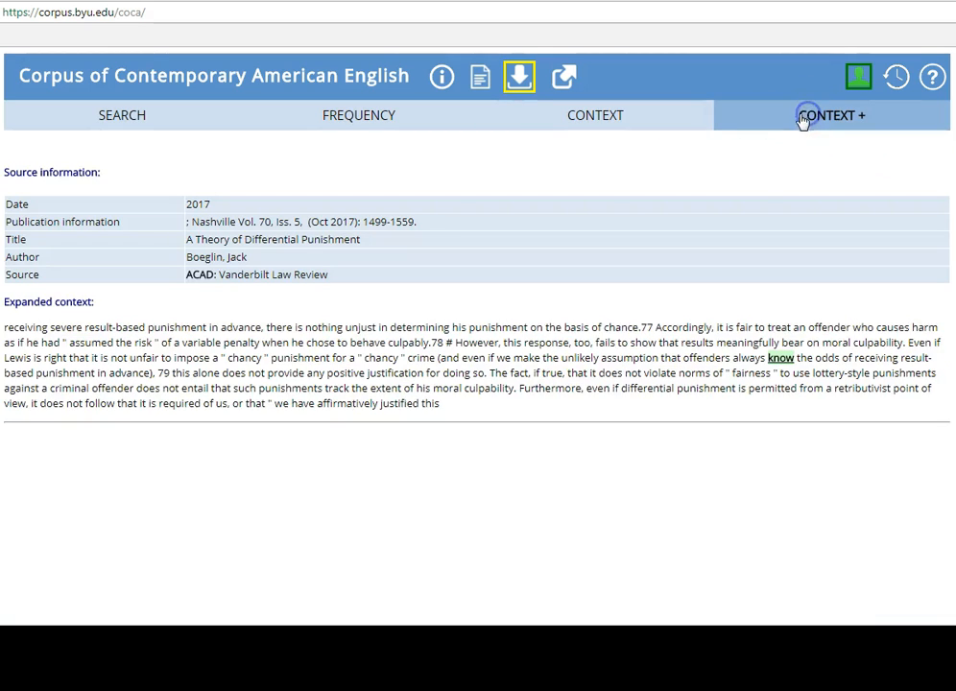
Search for the frequency of all forms of the verb by replacing the search word with KNOW in capitals
{"action": "left_click", "coordinate": [132, 127]}
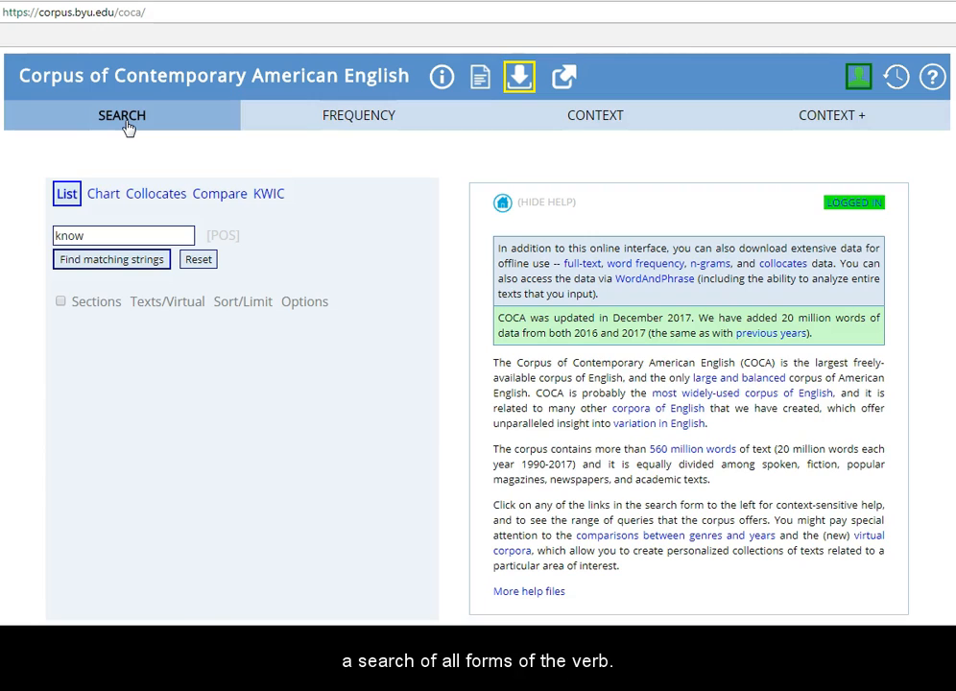
{"action": "left_click_drag", "start_coordinate": [102, 237], "coordinate": [55, 237]}
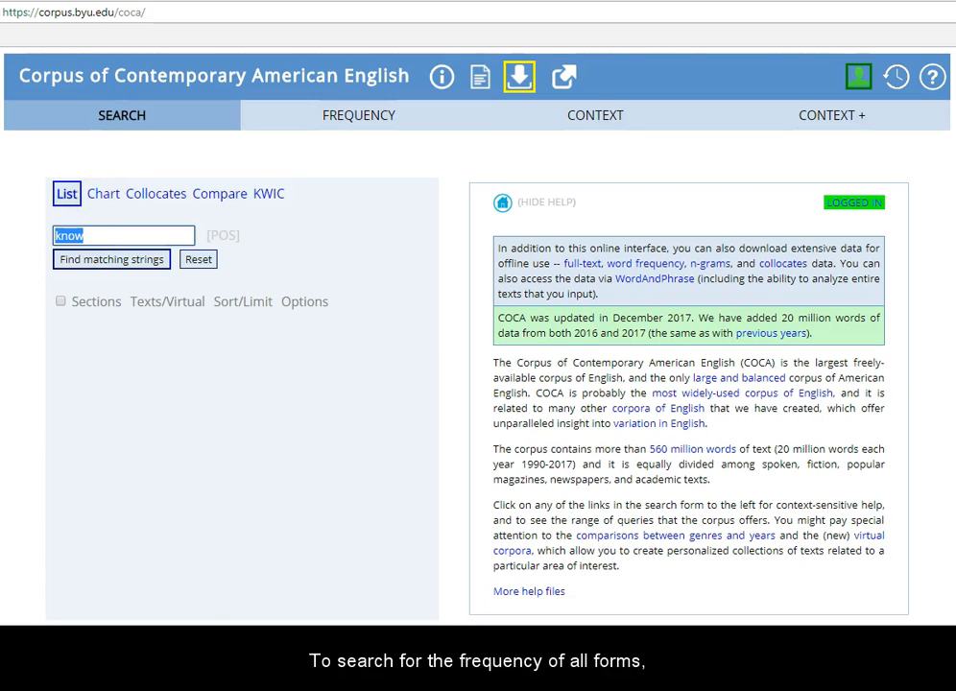
{"action": "type", "text": "KNOW"}
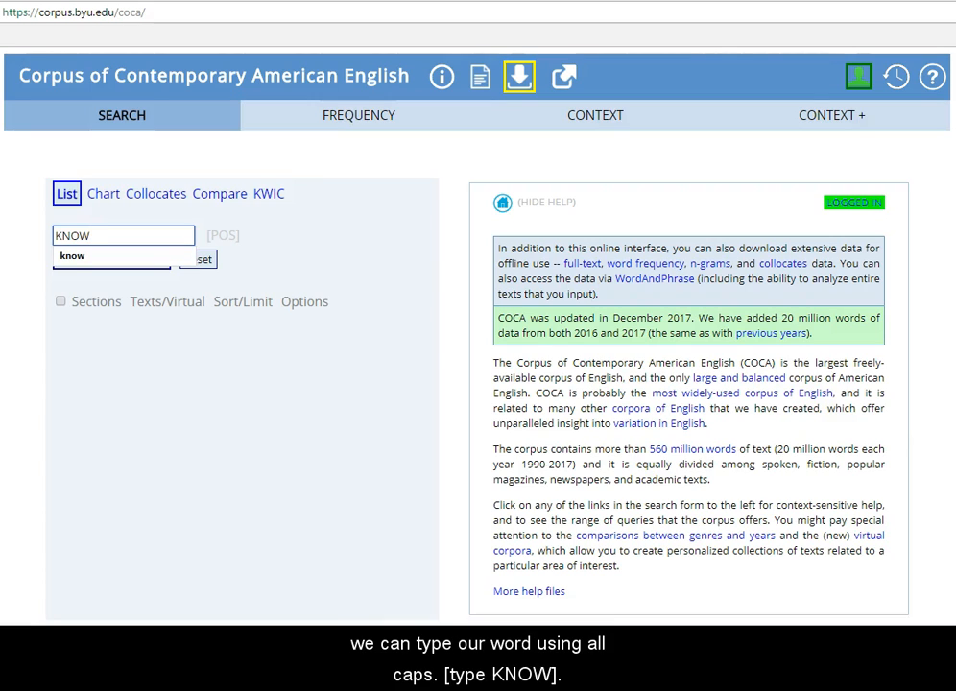
{"action": "left_click", "coordinate": [41, 263]}
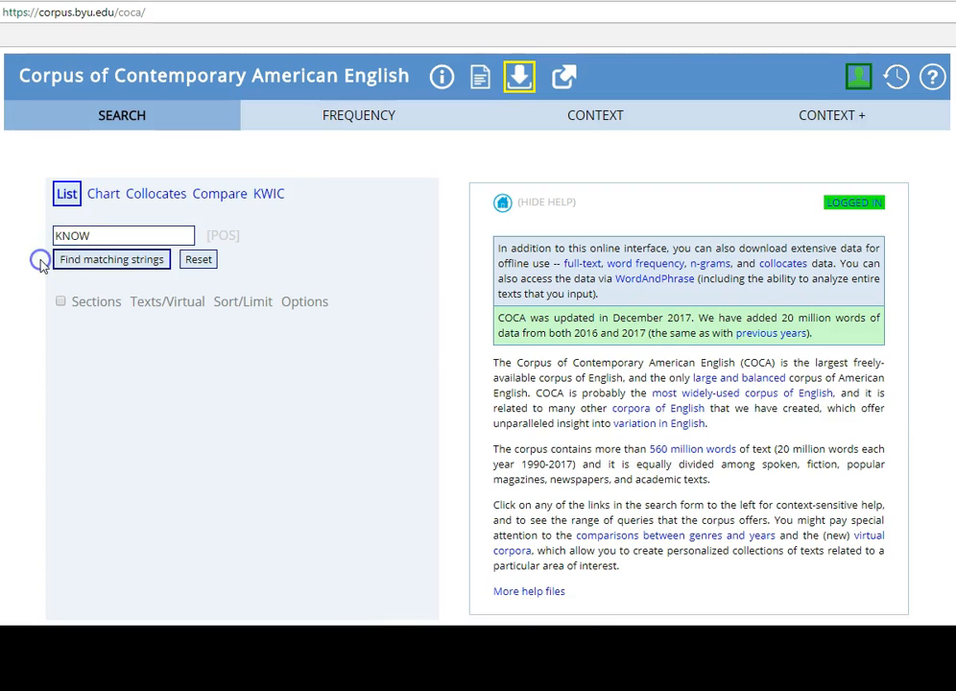
{"action": "left_click", "coordinate": [66, 261]}
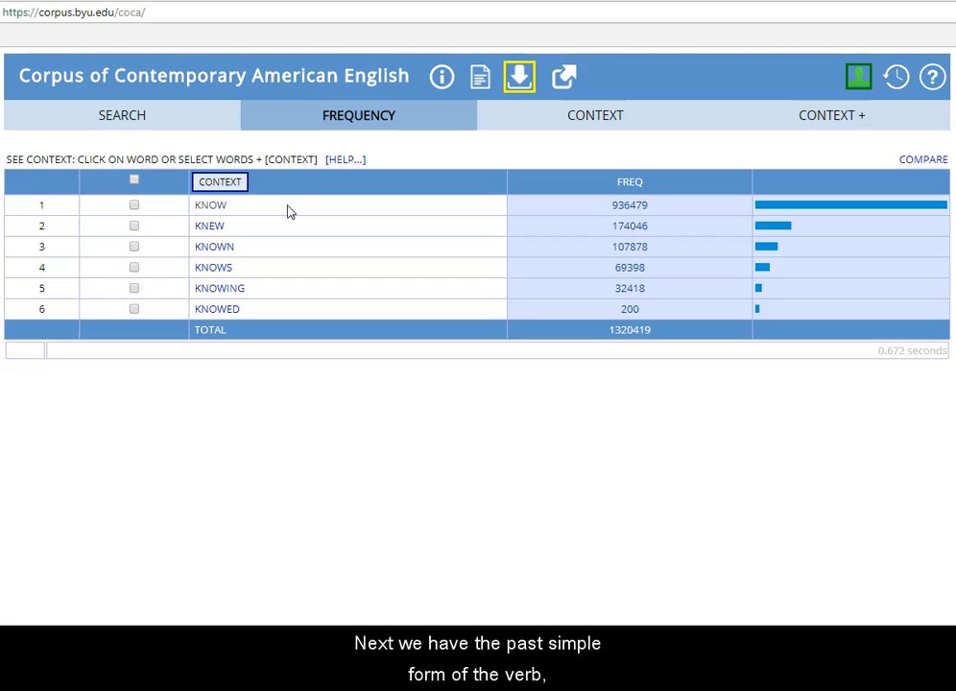
View the concordance lines for the form KNOWN and return to the frequency list of verb forms
{"action": "left_click", "coordinate": [256, 227]}
{"action": "left_click", "coordinate": [234, 234]}
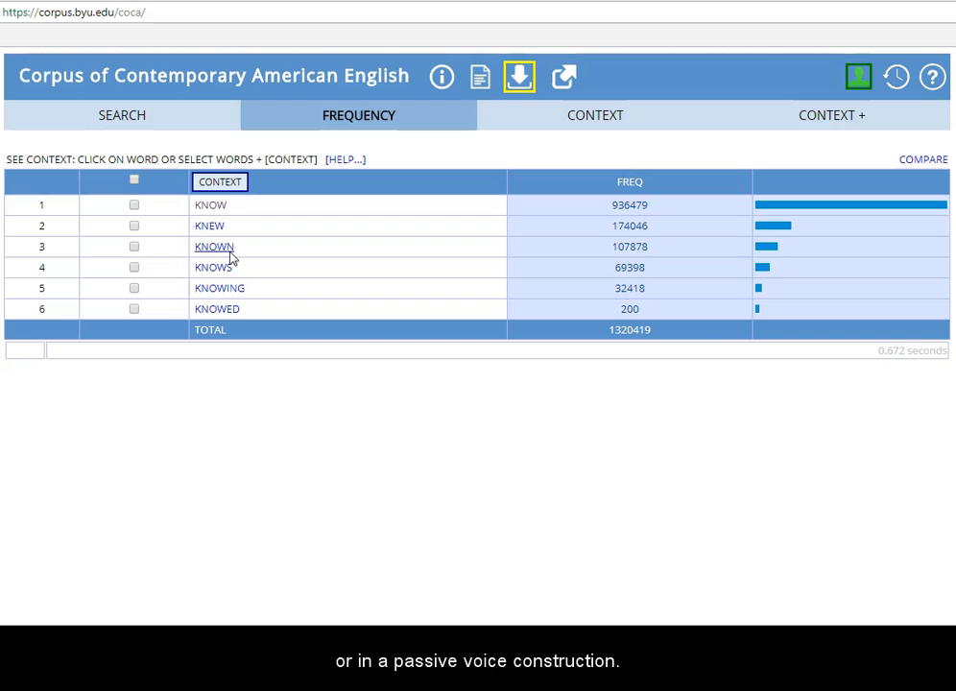
{"action": "left_click", "coordinate": [229, 252]}
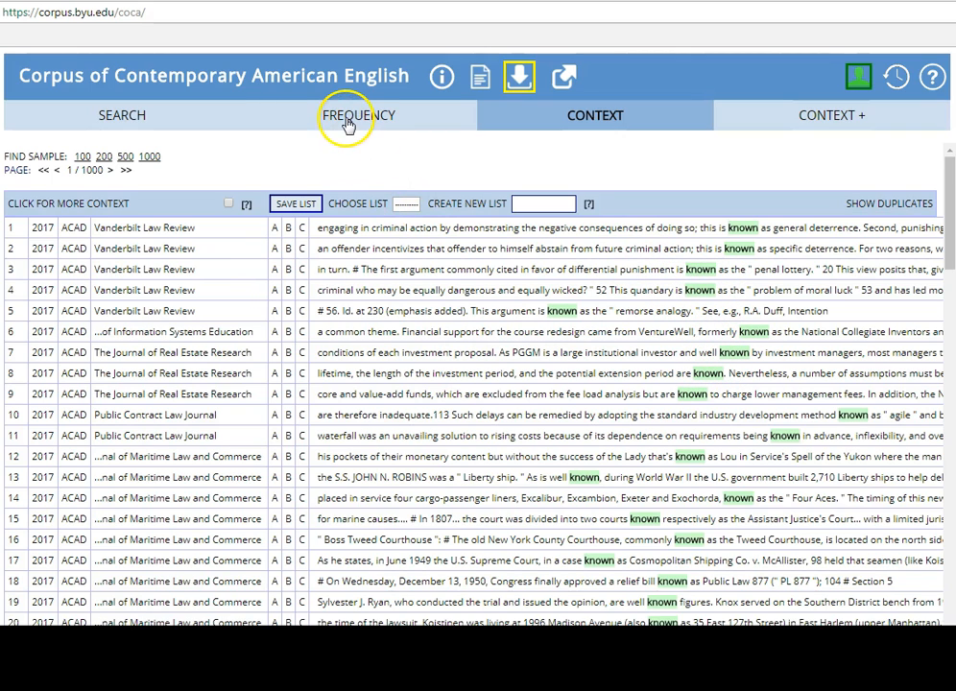
{"action": "left_click", "coordinate": [175, 120]}
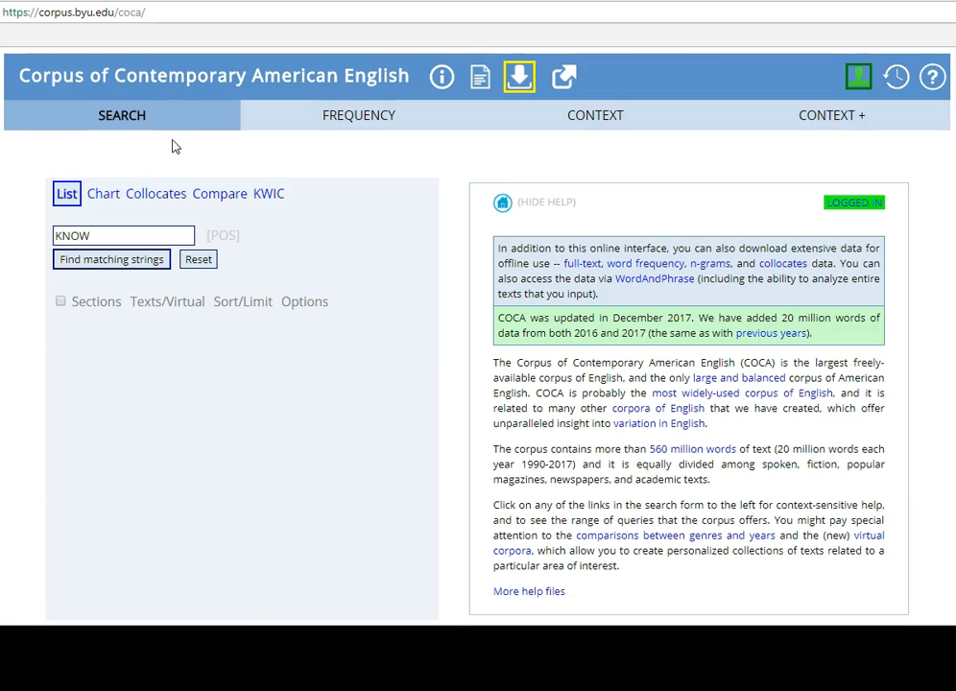
{"action": "left_click", "coordinate": [324, 122]}
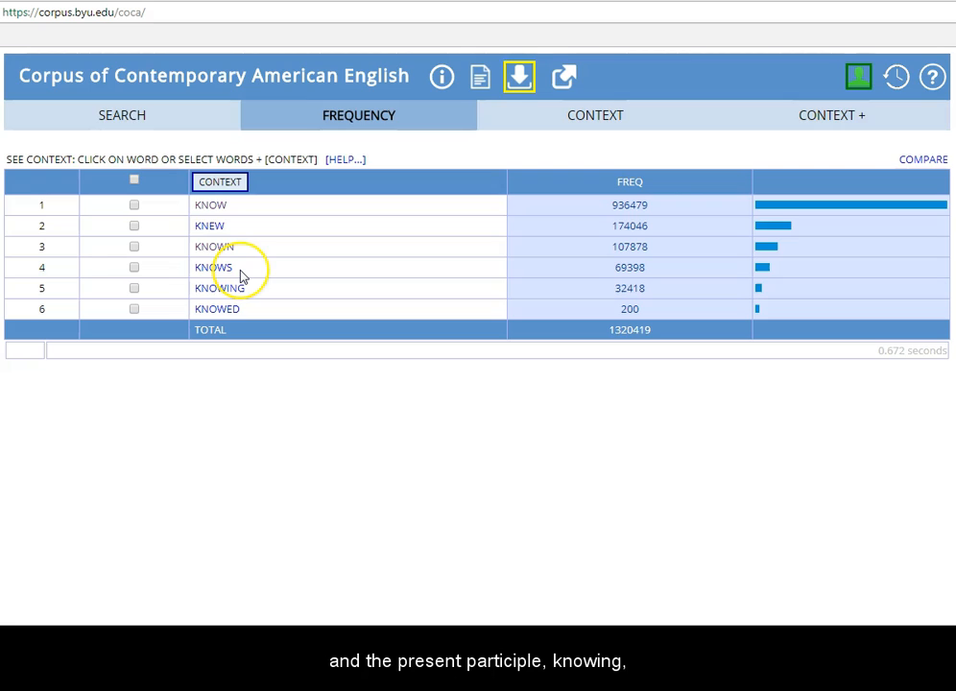
Examine which genres and sources use KNOWED in its concordance lines, and return to the frequency list
{"action": "left_click", "coordinate": [267, 303]}
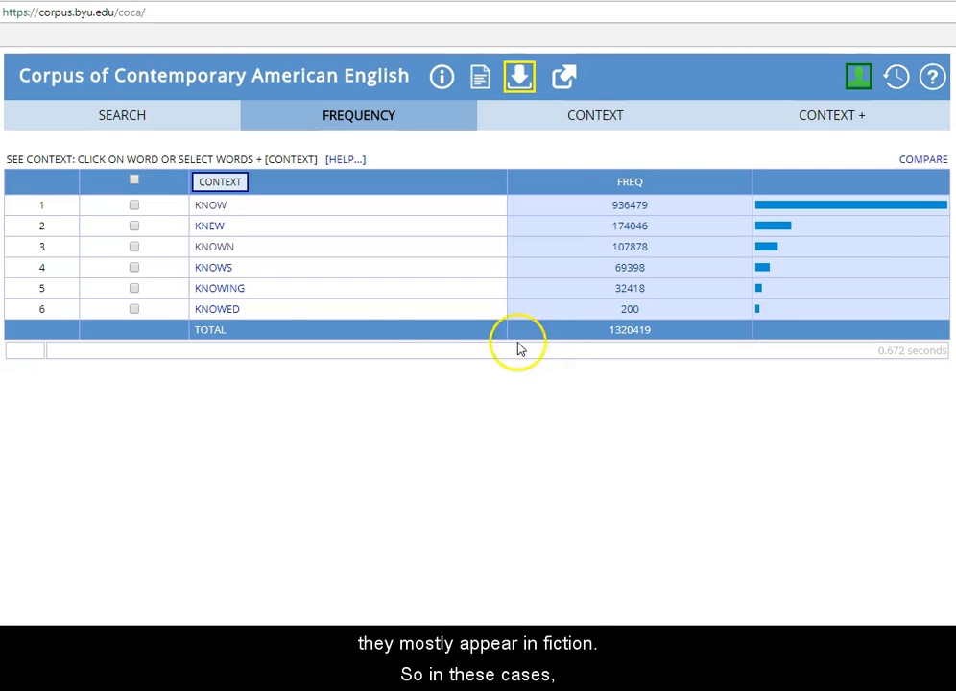
{"action": "left_click", "coordinate": [228, 311]}
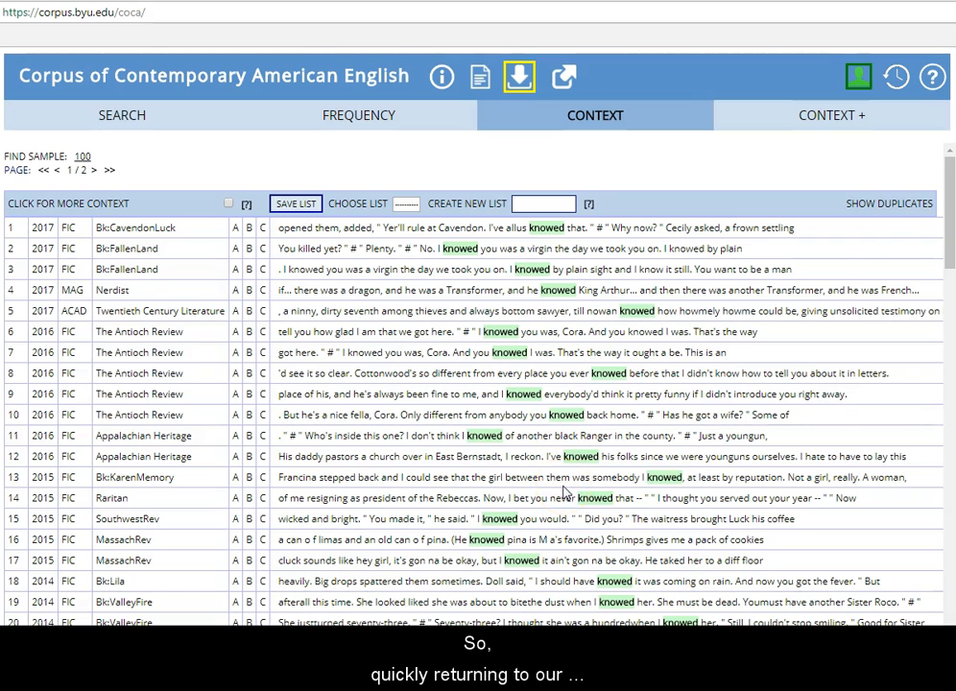
{"action": "left_click", "coordinate": [372, 119]}
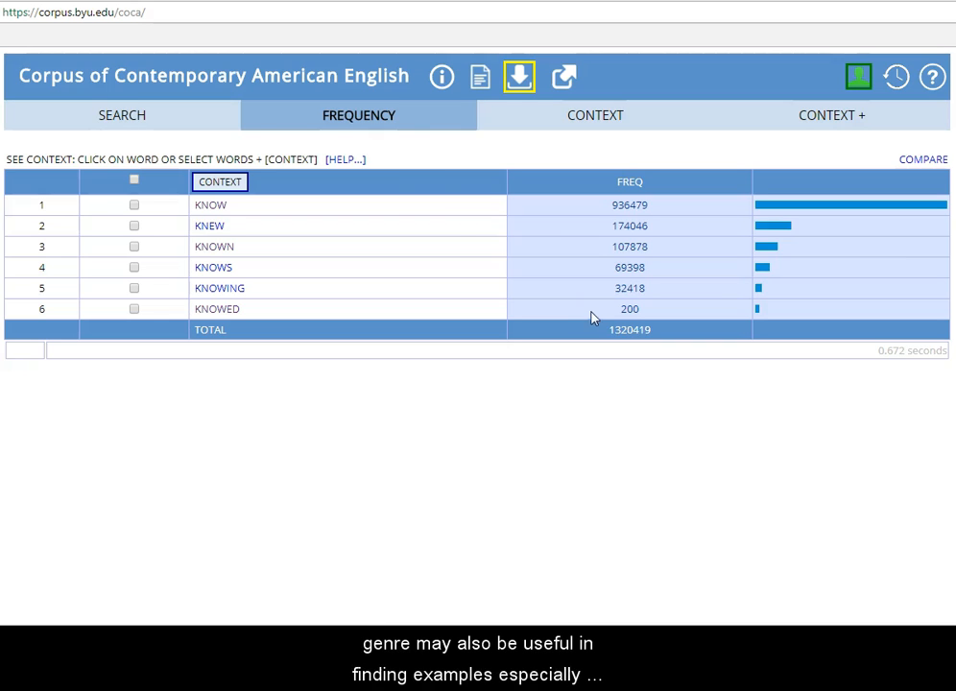
Show the corpus section options for the KNOW search and choose FICTION as the first section
{"action": "left_click", "coordinate": [121, 116]}
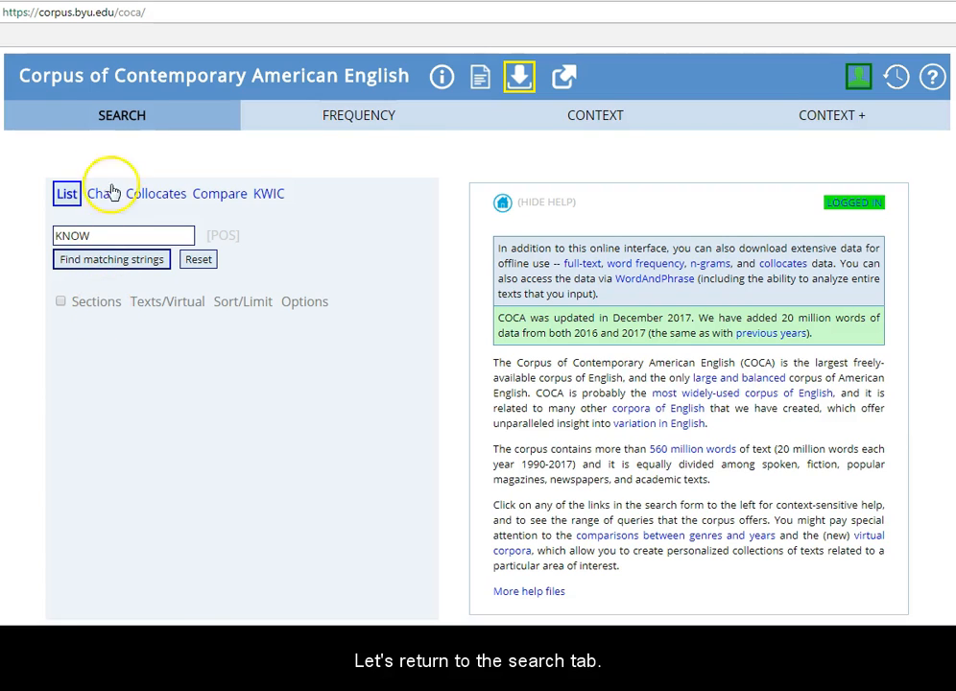
{"action": "left_click", "coordinate": [106, 122]}
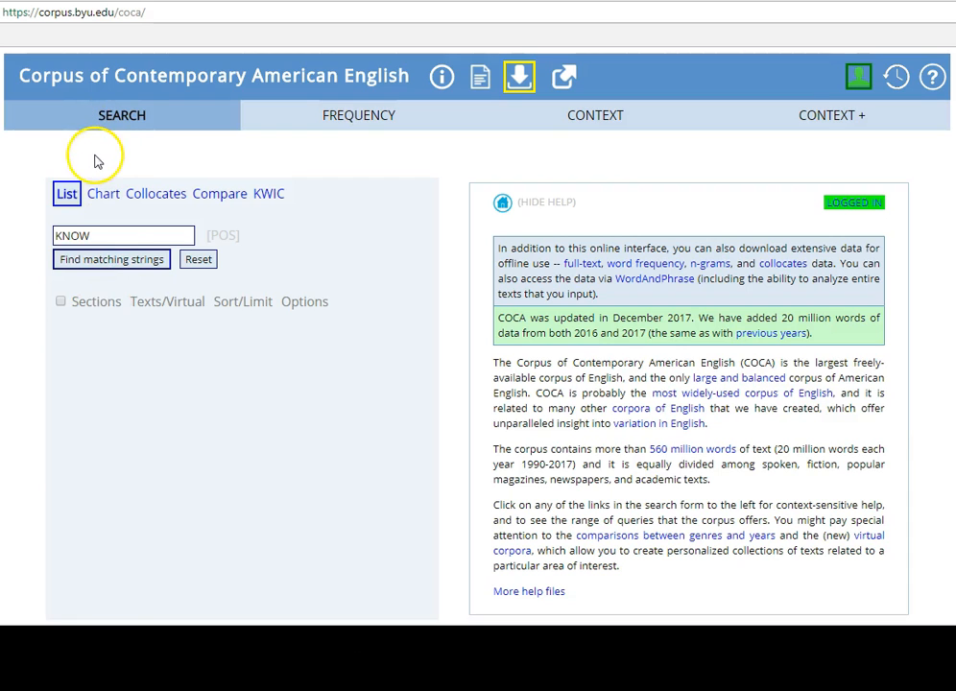
{"action": "left_click", "coordinate": [108, 302]}
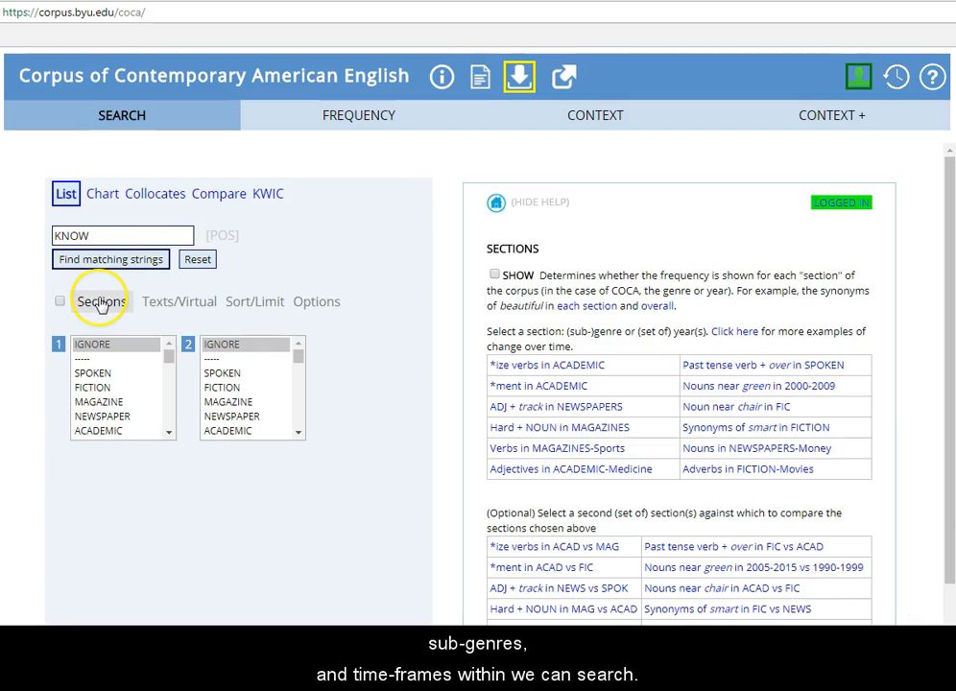
{"action": "mouse_move", "coordinate": [169, 353]}
{"action": "left_mouse_down"}
{"action": "mouse_move", "coordinate": [170, 370]}
{"action": "mouse_move", "coordinate": [180, 343]}
{"action": "left_mouse_up"}
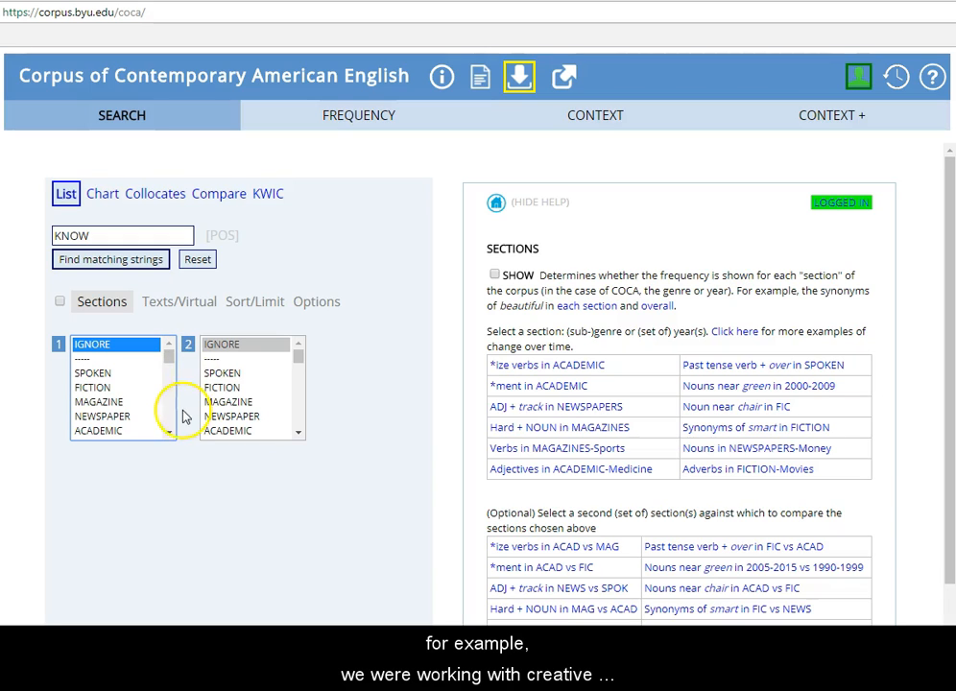
{"action": "left_click", "coordinate": [94, 390]}
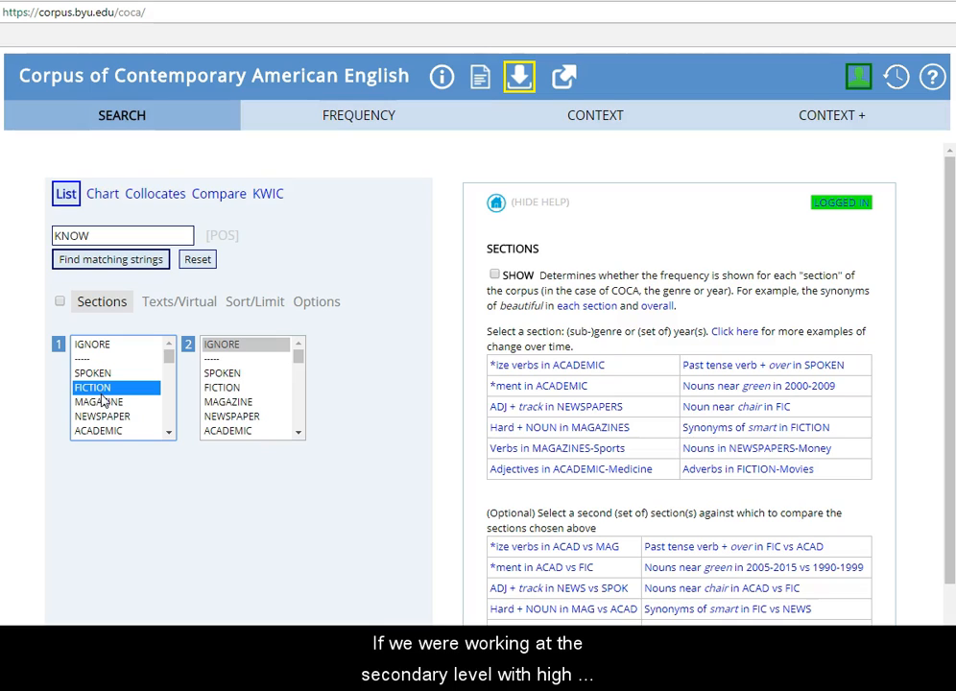
{"action": "left_click", "coordinate": [109, 389]}
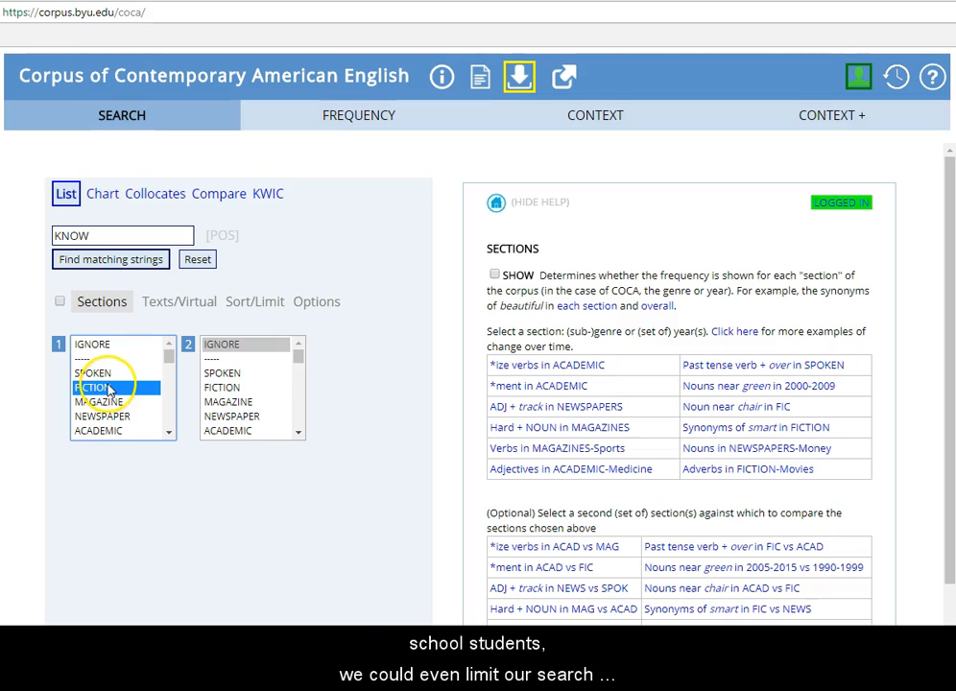
Narrow the first section of the KNOW search to the FIC:Juvenile sub-genre
{"action": "left_click", "coordinate": [170, 434]}
{"action": "left_click_drag", "start_coordinate": [170, 434], "coordinate": [171, 434]}
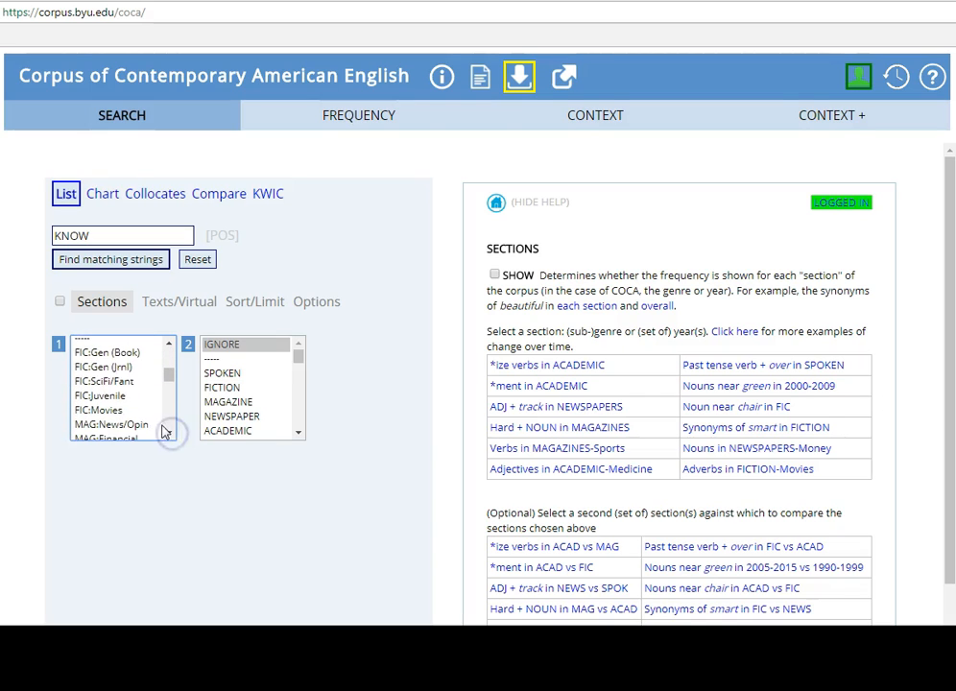
{"action": "left_click", "coordinate": [119, 399]}
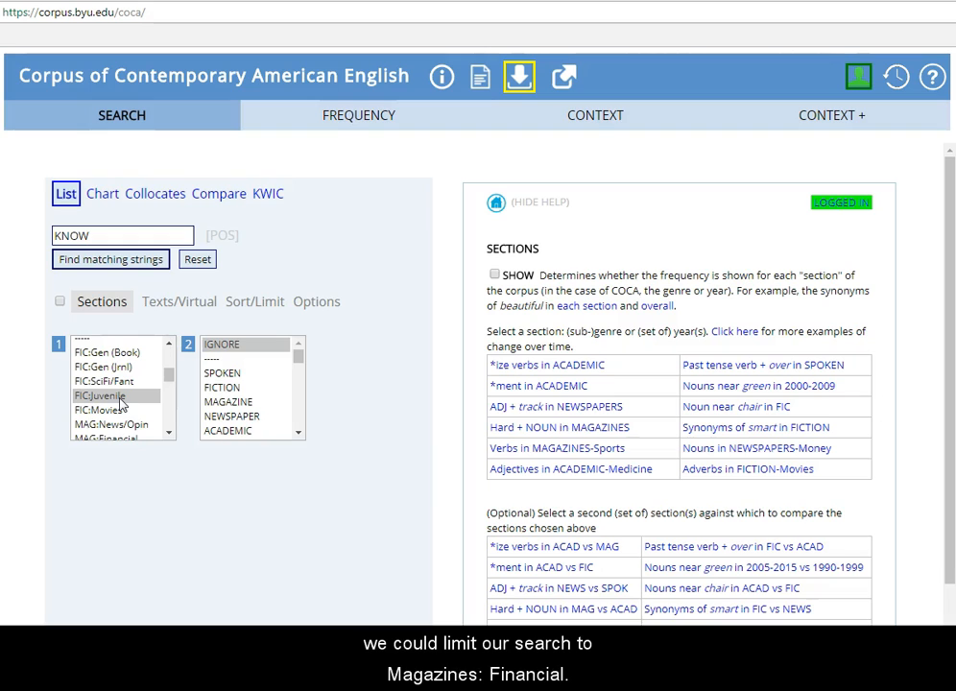
Switch the first section of the KNOW search to MAG:Financial, and after that to ACAD:History
{"action": "left_click", "coordinate": [169, 433]}
{"action": "left_click", "coordinate": [134, 407]}
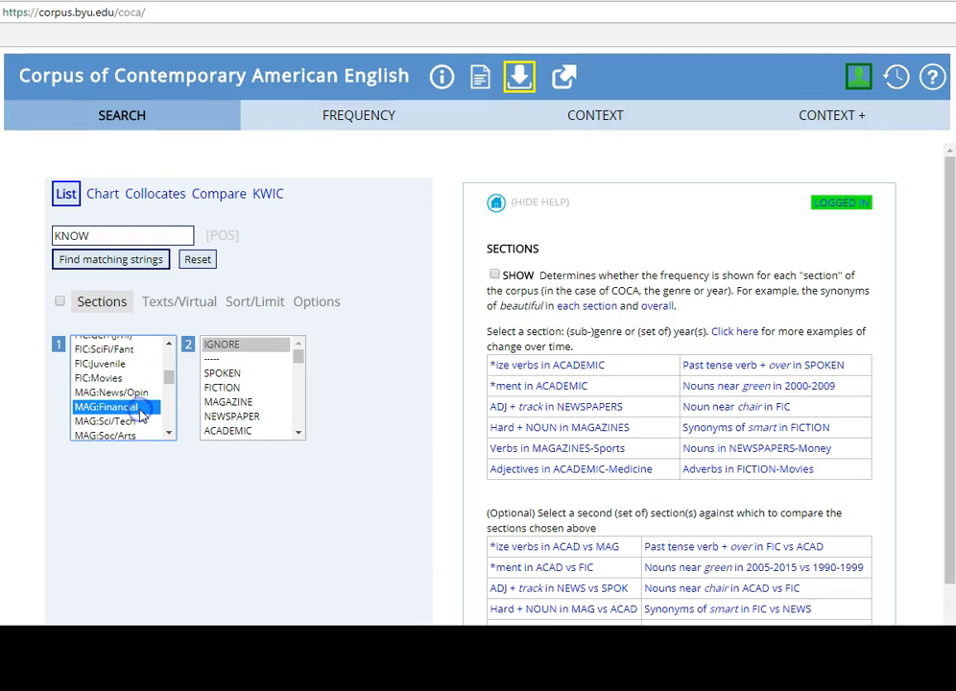
{"action": "left_click", "coordinate": [169, 433]}
{"action": "left_click", "coordinate": [169, 433]}
{"action": "left_click", "coordinate": [169, 433]}
{"action": "left_click", "coordinate": [169, 433]}
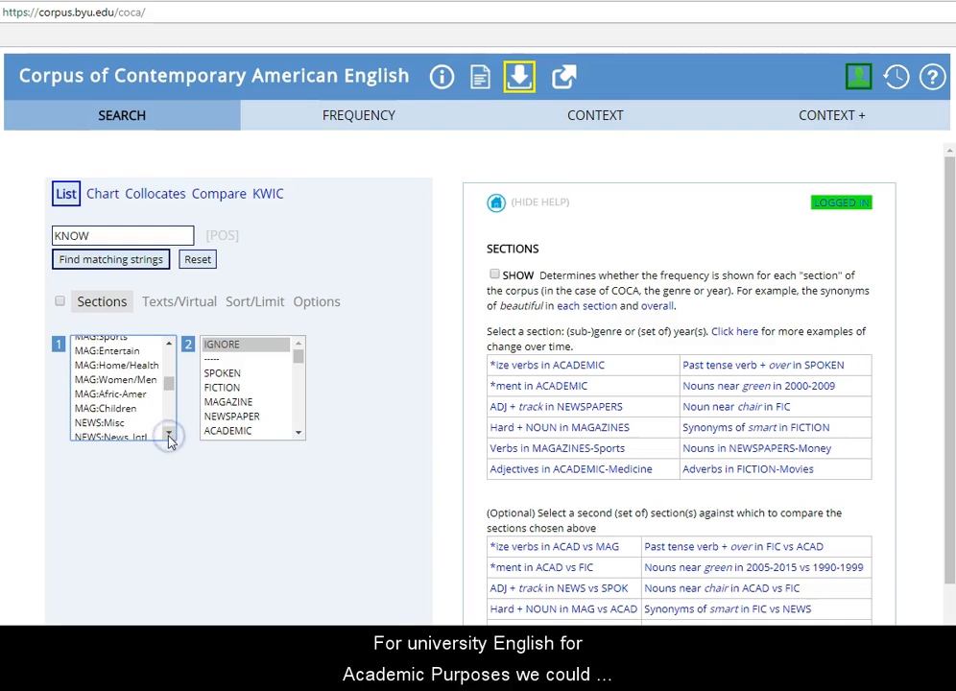
{"action": "left_click", "coordinate": [169, 433]}
{"action": "left_click", "coordinate": [169, 434]}
{"action": "left_click_drag", "start_coordinate": [170, 388], "coordinate": [169, 395]}
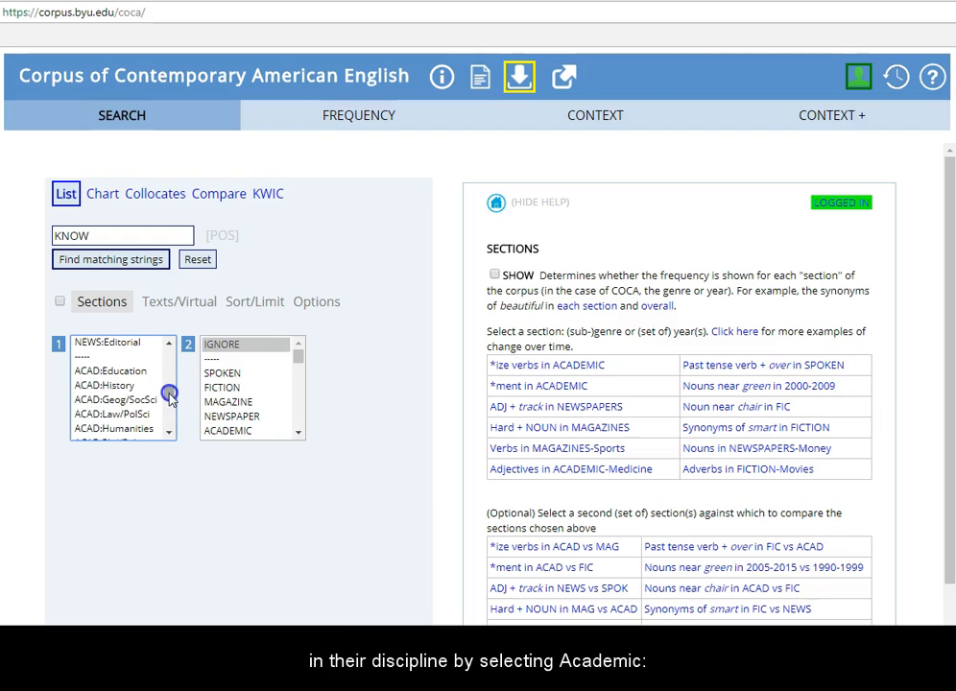
{"action": "left_click", "coordinate": [118, 386]}
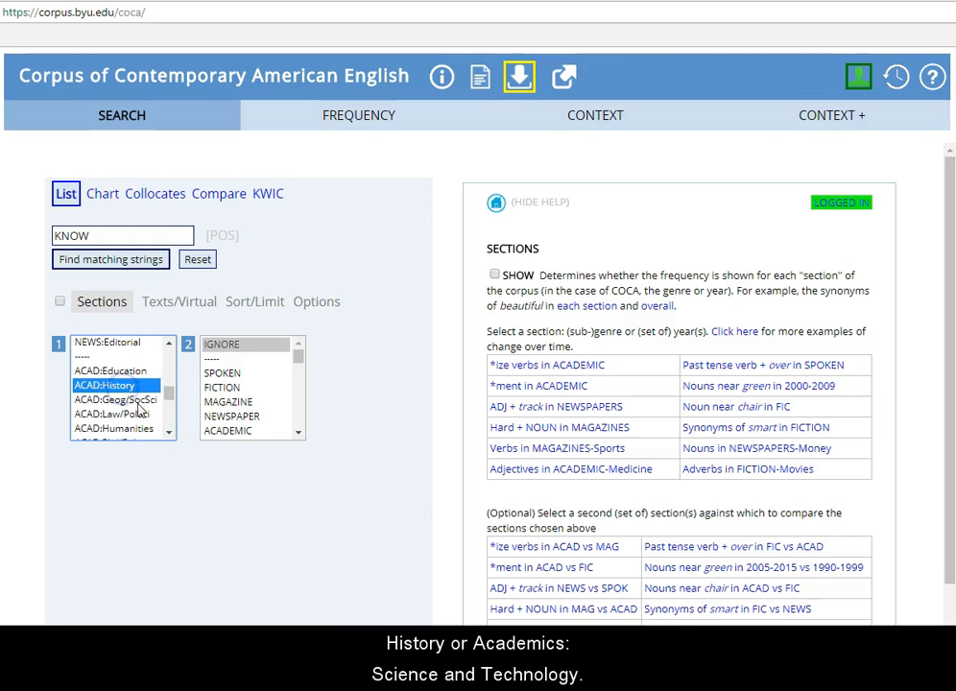
Change the first section of the KNOW search to the ACAD:Sci/Tech sub-genre
{"action": "left_click", "coordinate": [170, 435]}
{"action": "left_click", "coordinate": [170, 435]}
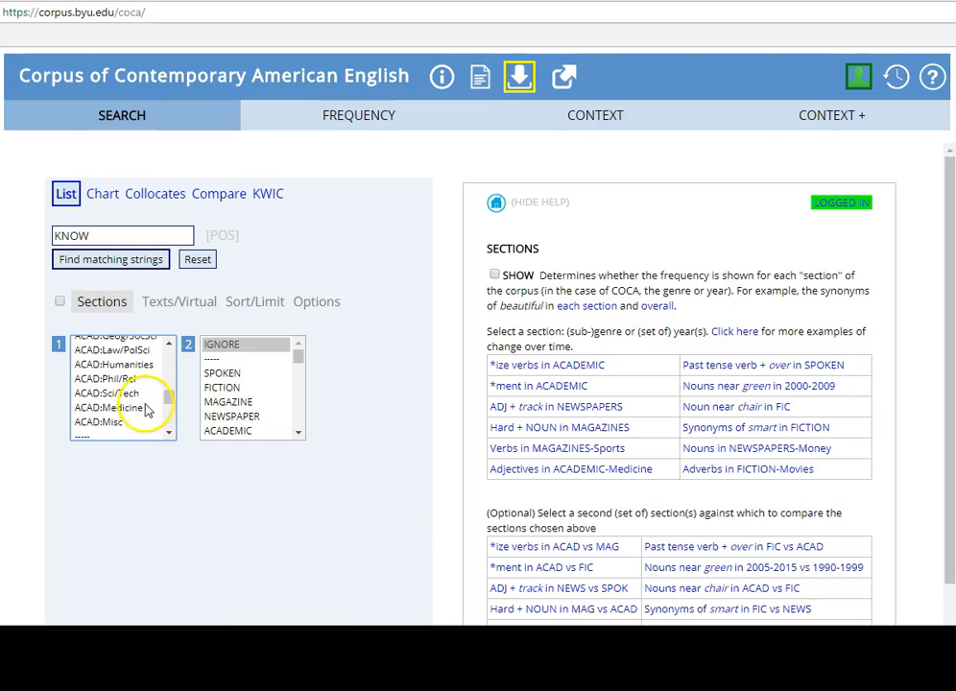
{"action": "left_click", "coordinate": [139, 393]}
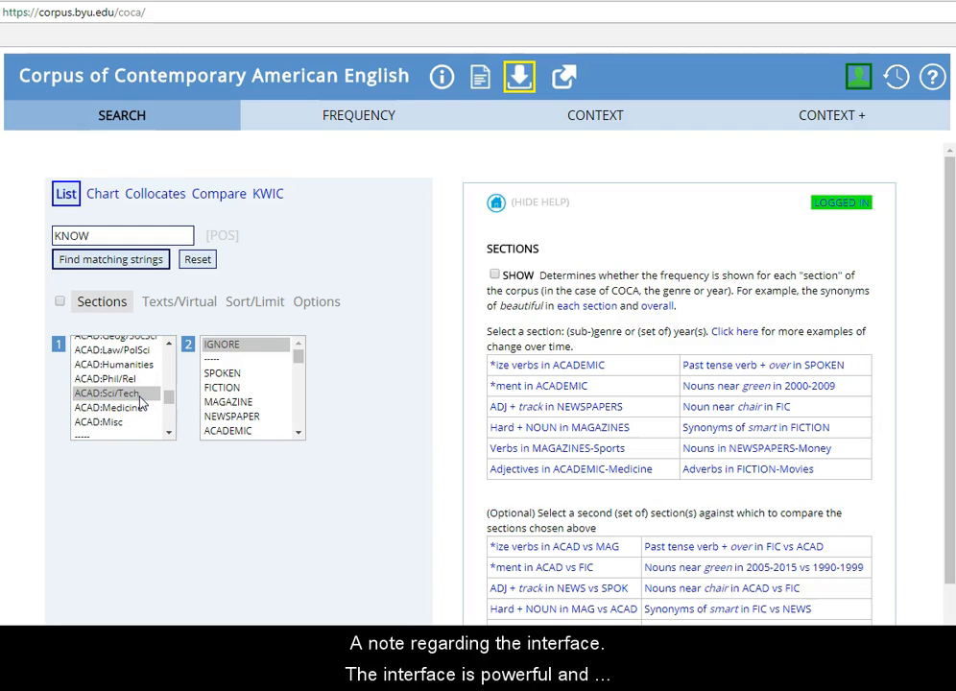
Return to the main genres in the first section list and select FICTION
{"action": "left_click_drag", "start_coordinate": [167, 401], "coordinate": [173, 352]}
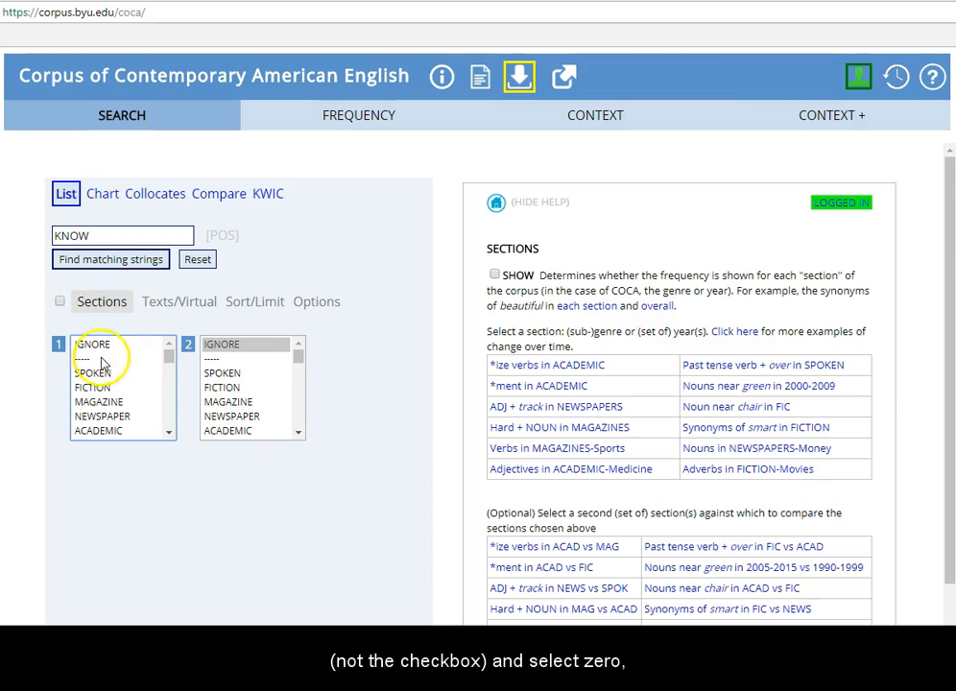
{"action": "left_click", "coordinate": [102, 391]}
{"action": "left_click", "coordinate": [102, 401]}
{"action": "left_click_drag", "start_coordinate": [102, 381], "coordinate": [100, 401]}
{"action": "left_click", "coordinate": [103, 388]}
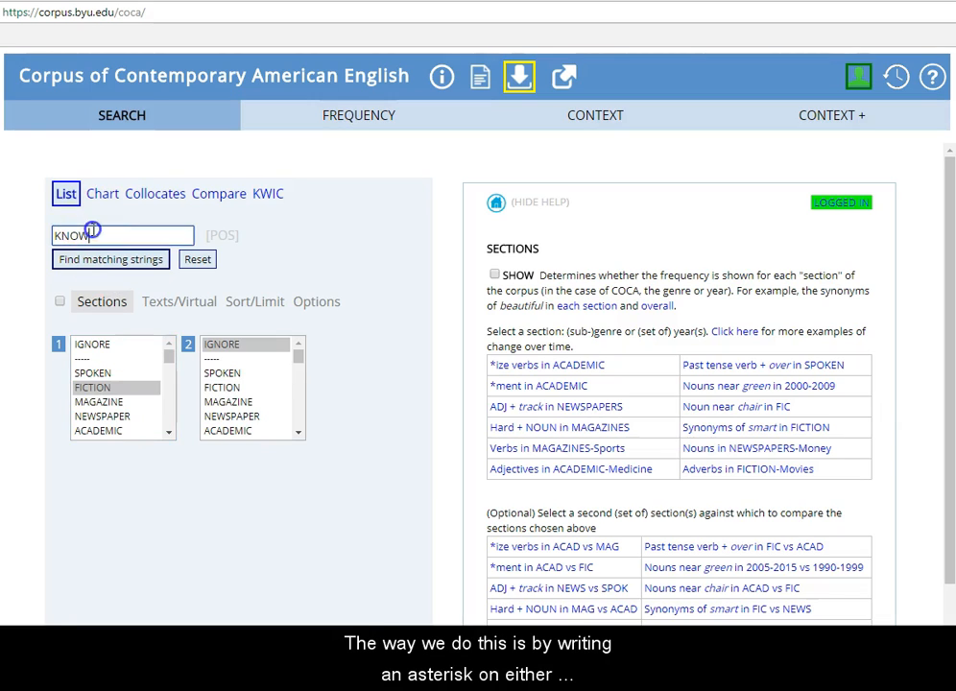
Search for all words containing "know" using *know*, with the first section set to IGNORE
{"action": "left_click_drag", "start_coordinate": [93, 235], "coordinate": [34, 238]}
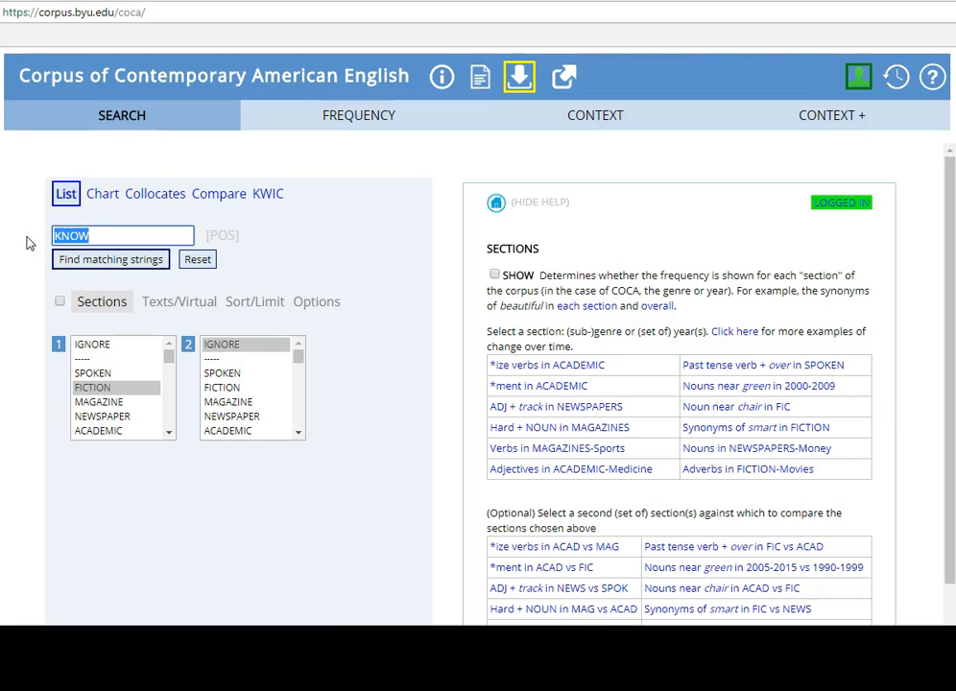
{"action": "type", "text": "*know*"}
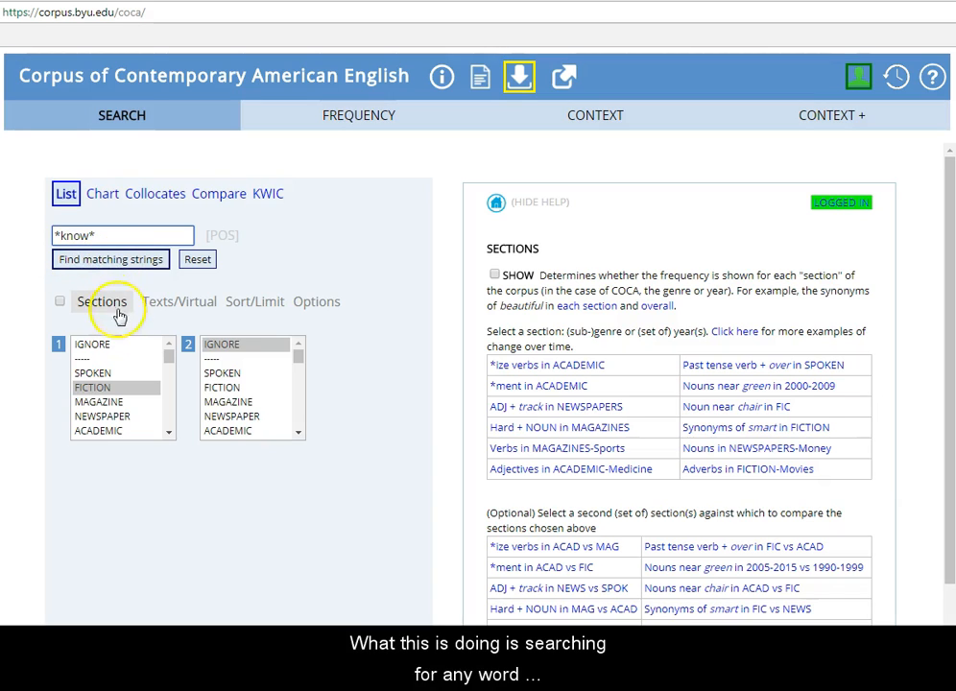
{"action": "left_click", "coordinate": [96, 344]}
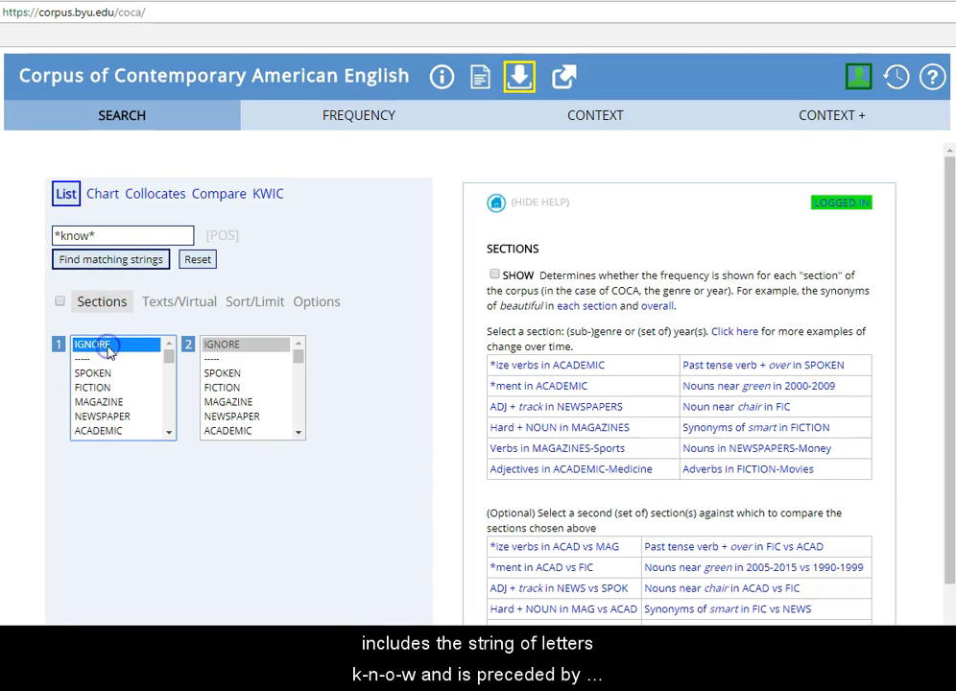
{"action": "left_click", "coordinate": [109, 263]}
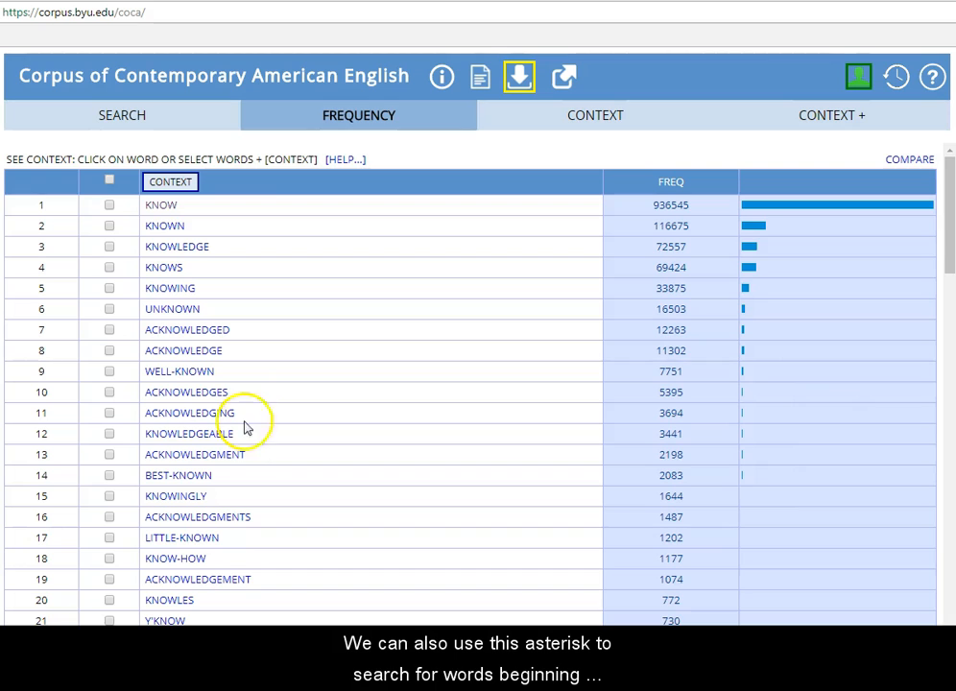
Search for words beginning with "pre" using pre* and look through the resulting frequency list
{"action": "left_click", "coordinate": [162, 120]}
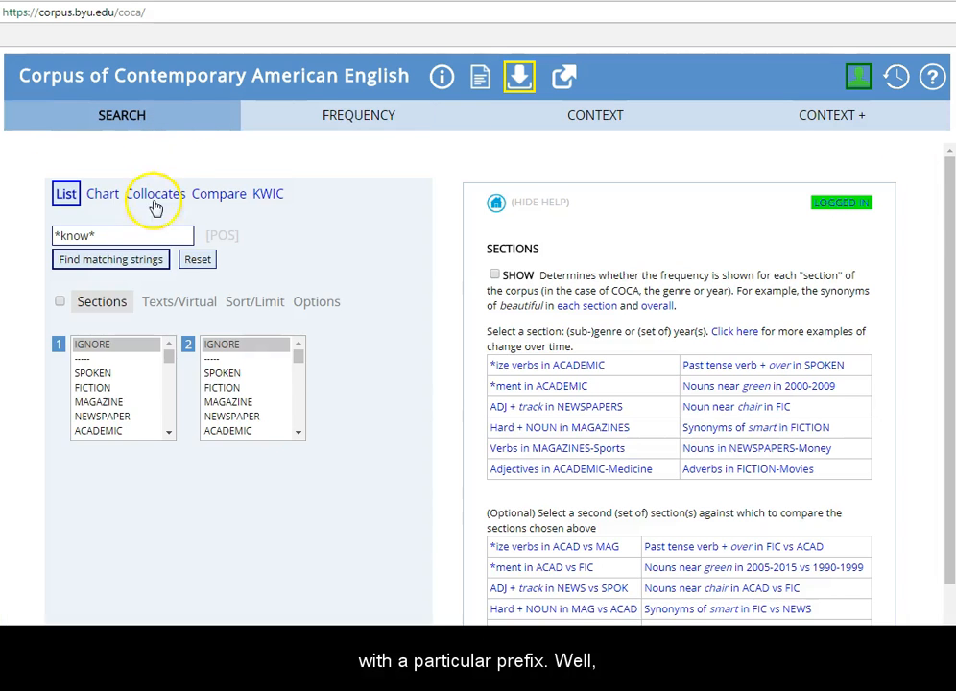
{"action": "left_click_drag", "start_coordinate": [117, 235], "coordinate": [47, 241]}
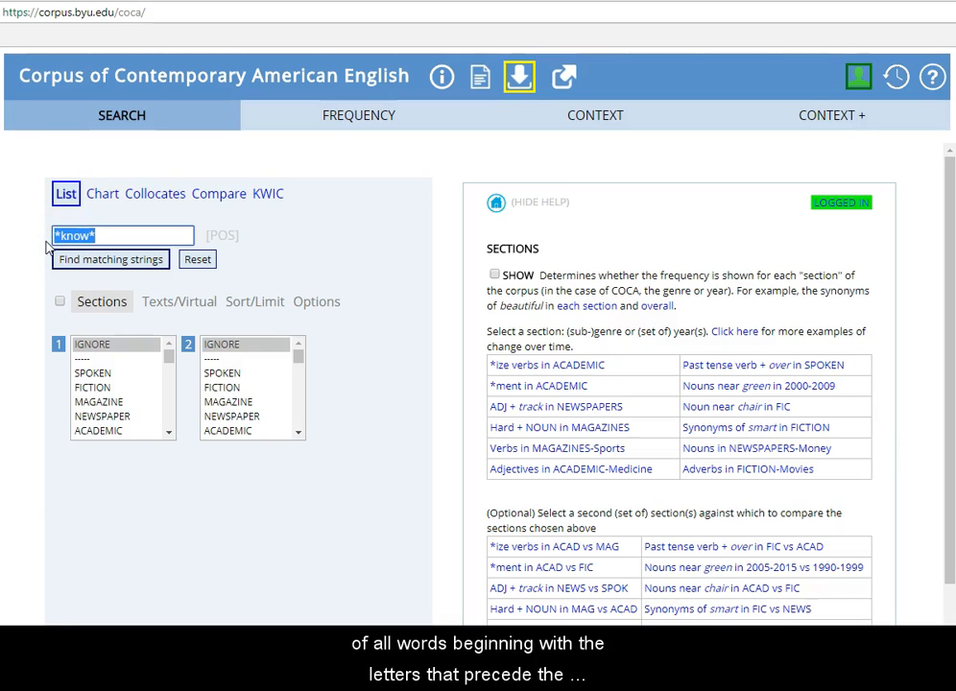
{"action": "type", "text": "pre*"}
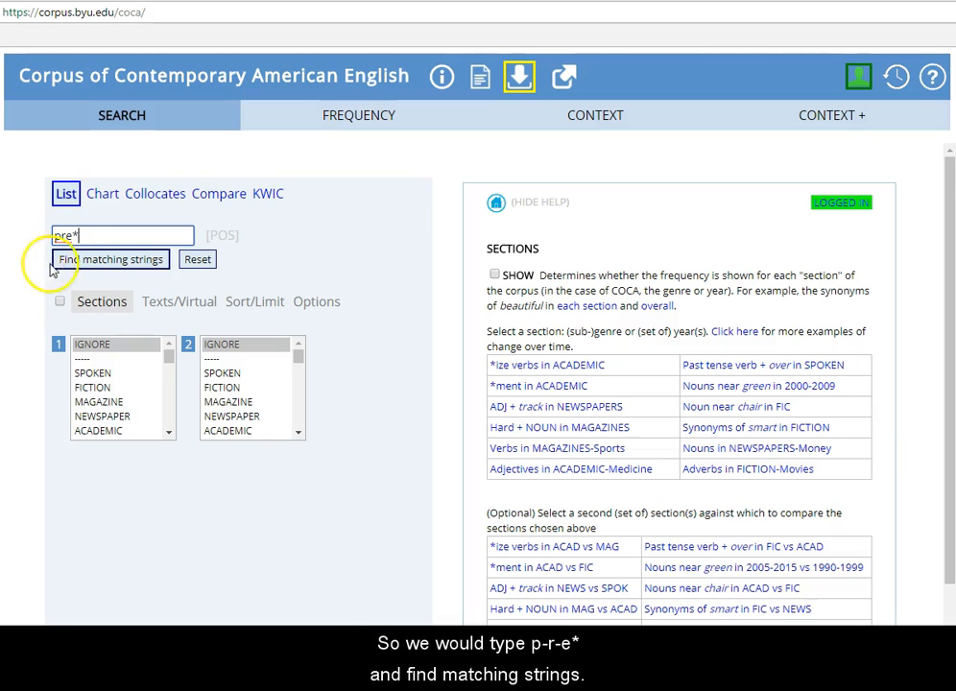
{"action": "left_click", "coordinate": [76, 264]}
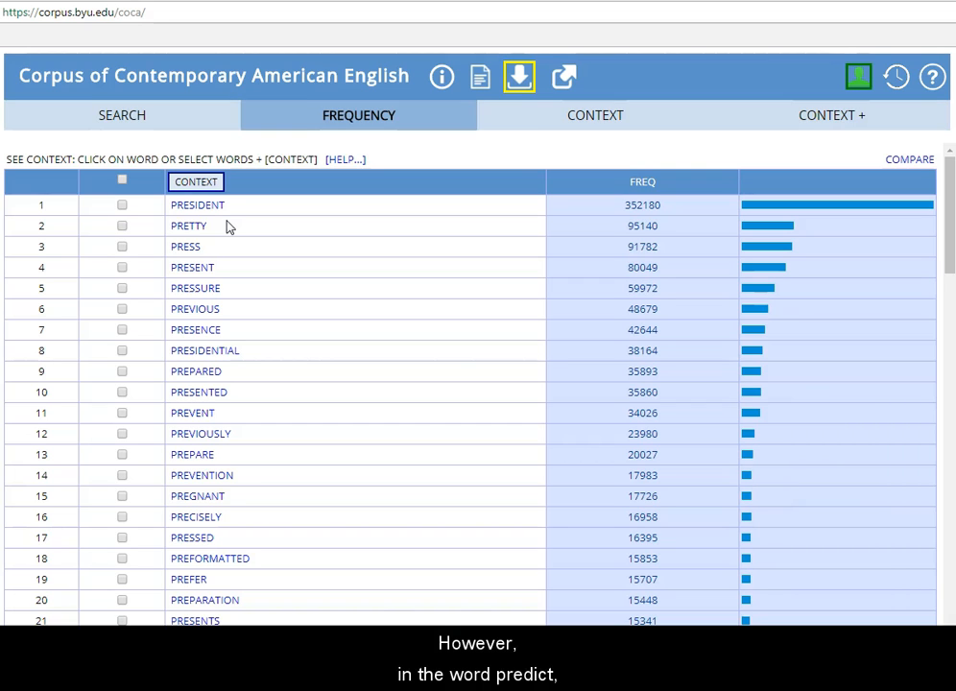
{"action": "scroll", "coordinate": [282, 261], "scroll_direction": "down", "scroll_amount": 1}
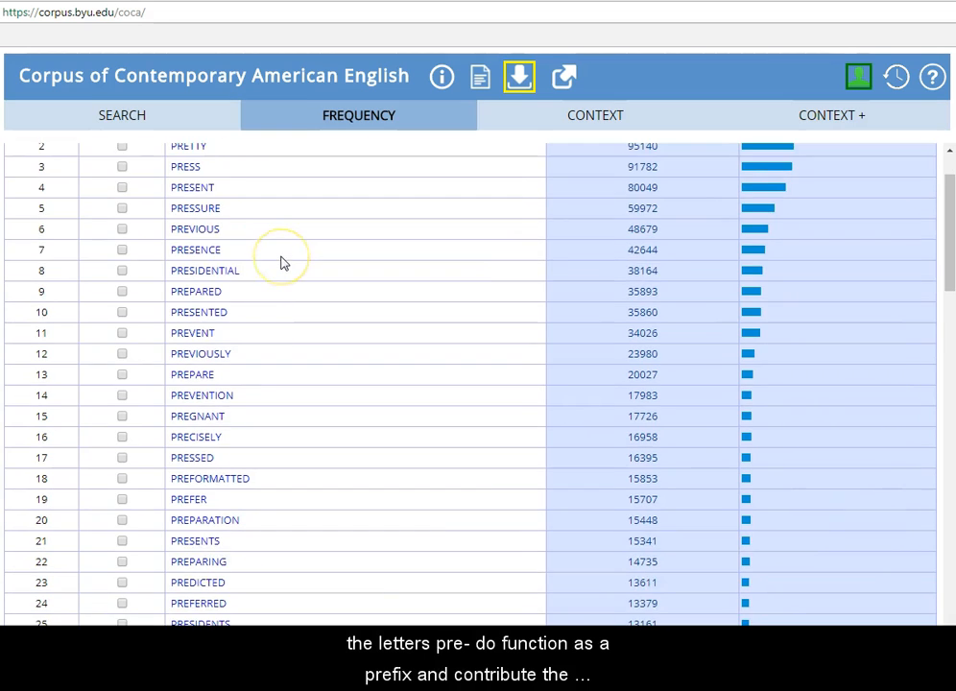
{"action": "scroll", "coordinate": [281, 261], "scroll_direction": "down", "scroll_amount": 2}
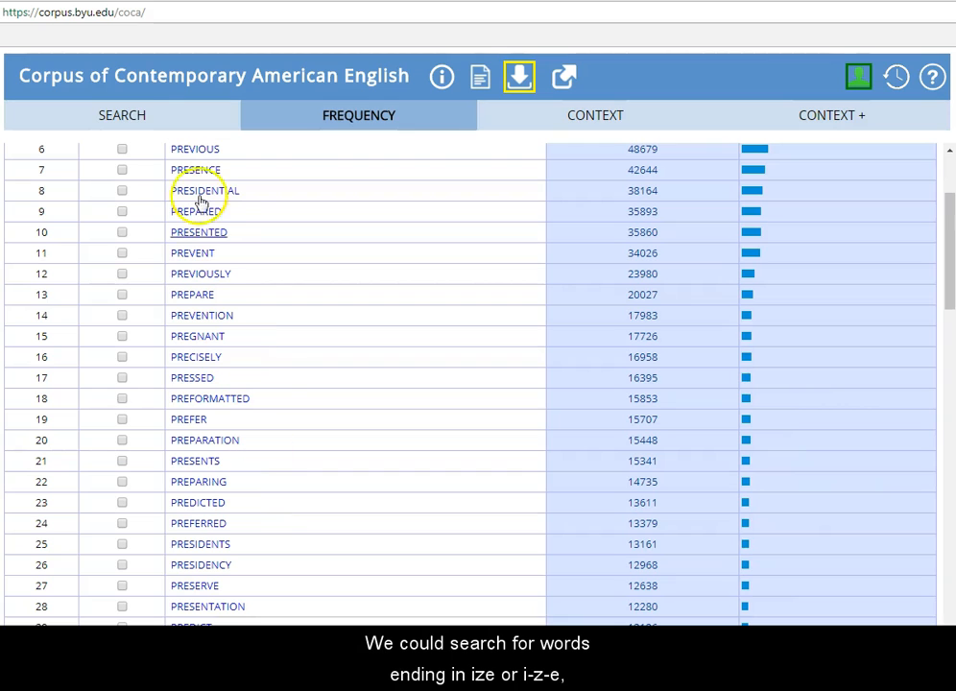
Search for words ending in "ize" using *ize and look through the resulting frequency list
{"action": "left_click", "coordinate": [141, 126]}
{"action": "left_click_drag", "start_coordinate": [108, 233], "coordinate": [53, 234]}
{"action": "type", "text": "*ize"}
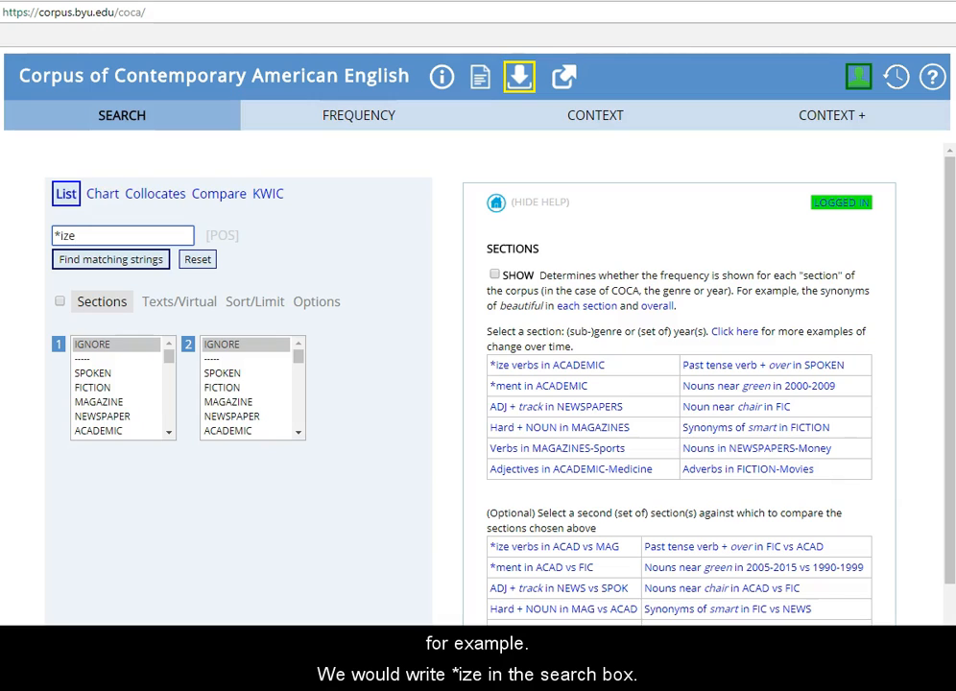
{"action": "left_click", "coordinate": [69, 259]}
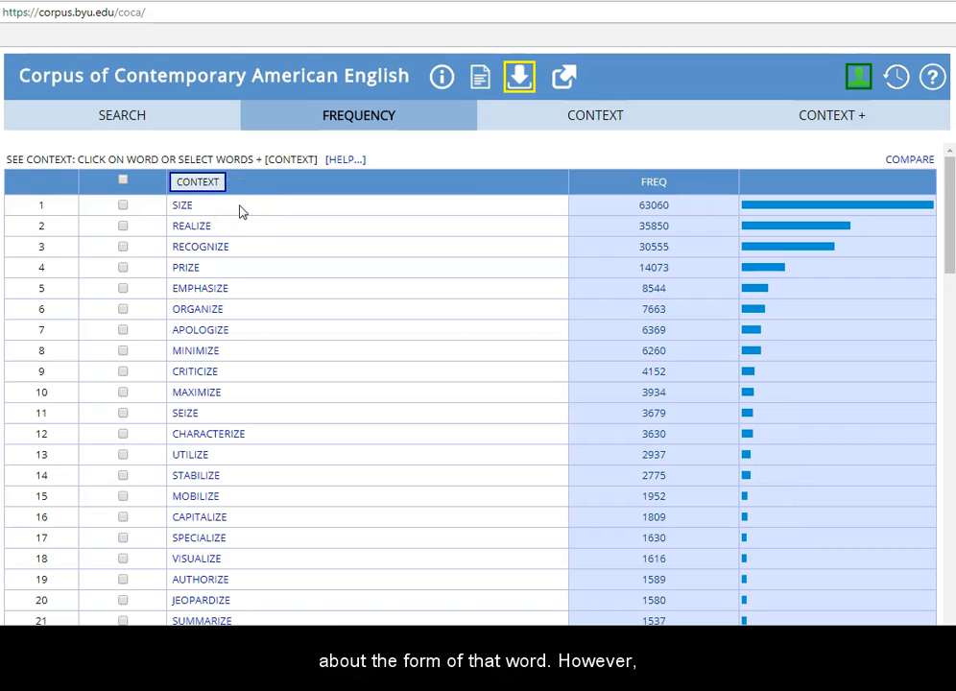
{"action": "scroll", "coordinate": [269, 257], "scroll_direction": "down", "scroll_amount": 1}
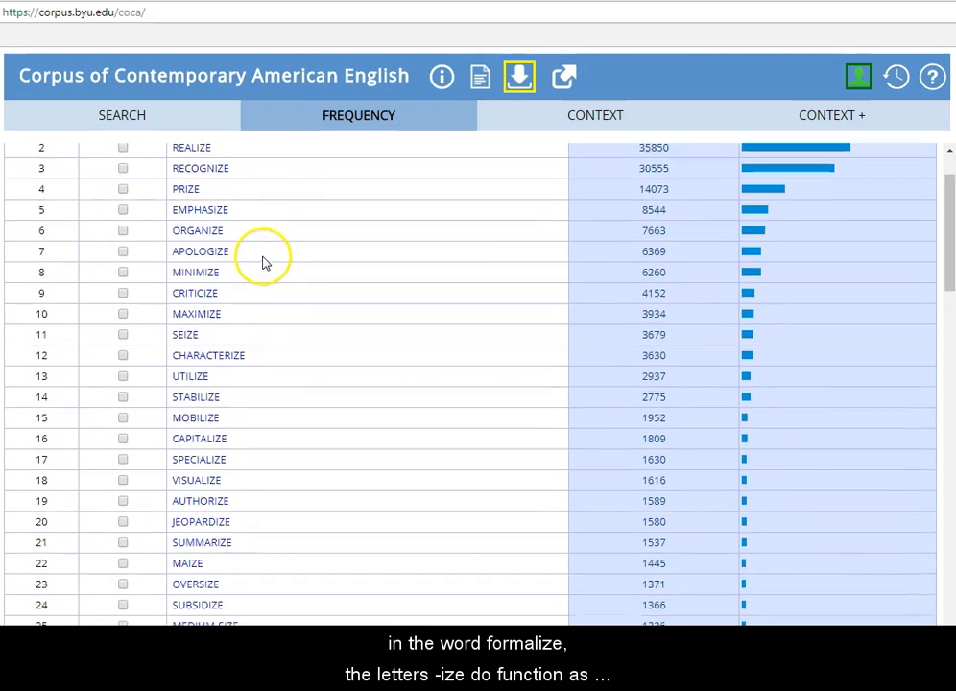
{"action": "scroll", "coordinate": [264, 262], "scroll_direction": "down", "scroll_amount": 2}
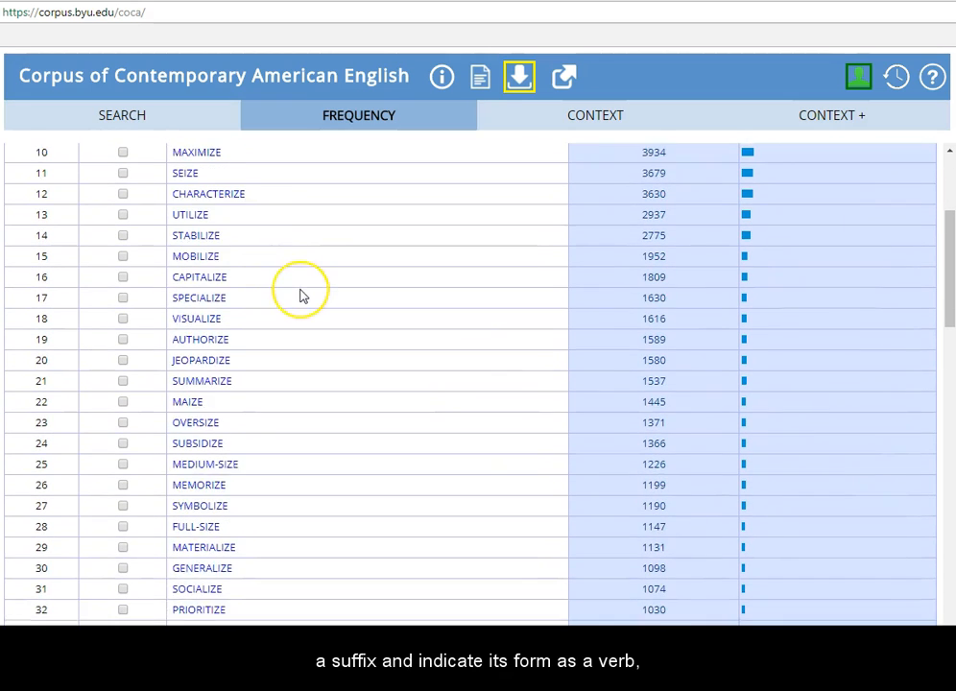
{"action": "scroll", "coordinate": [301, 296], "scroll_direction": "down", "scroll_amount": 3}
{"action": "scroll", "coordinate": [301, 296], "scroll_direction": "down", "scroll_amount": 1}
{"action": "scroll", "coordinate": [298, 296], "scroll_direction": "up", "scroll_amount": 5}
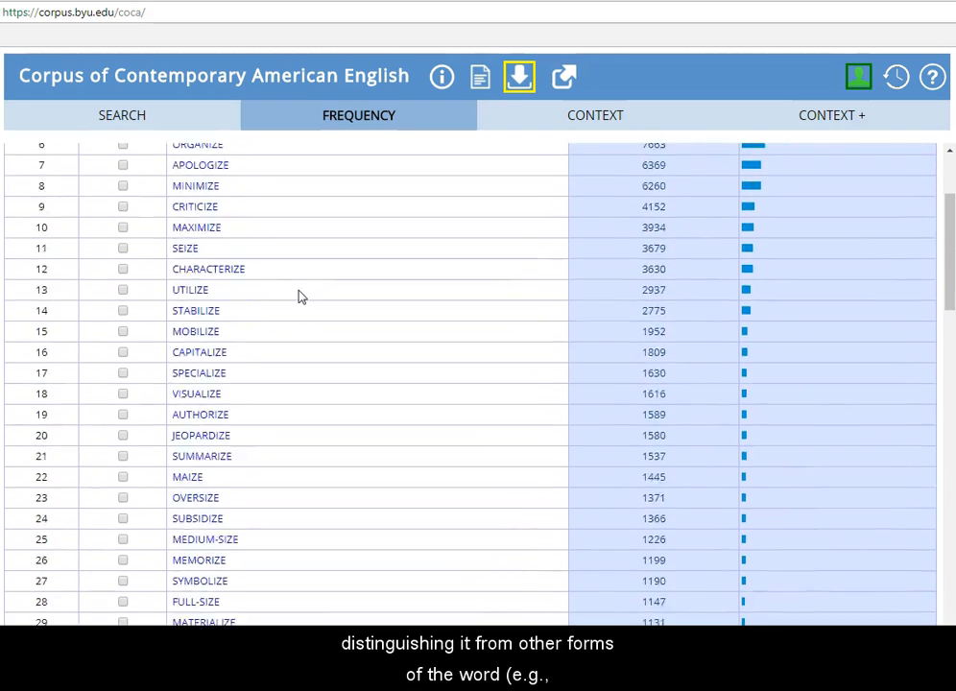
{"action": "scroll", "coordinate": [302, 288], "scroll_direction": "up", "scroll_amount": 3}
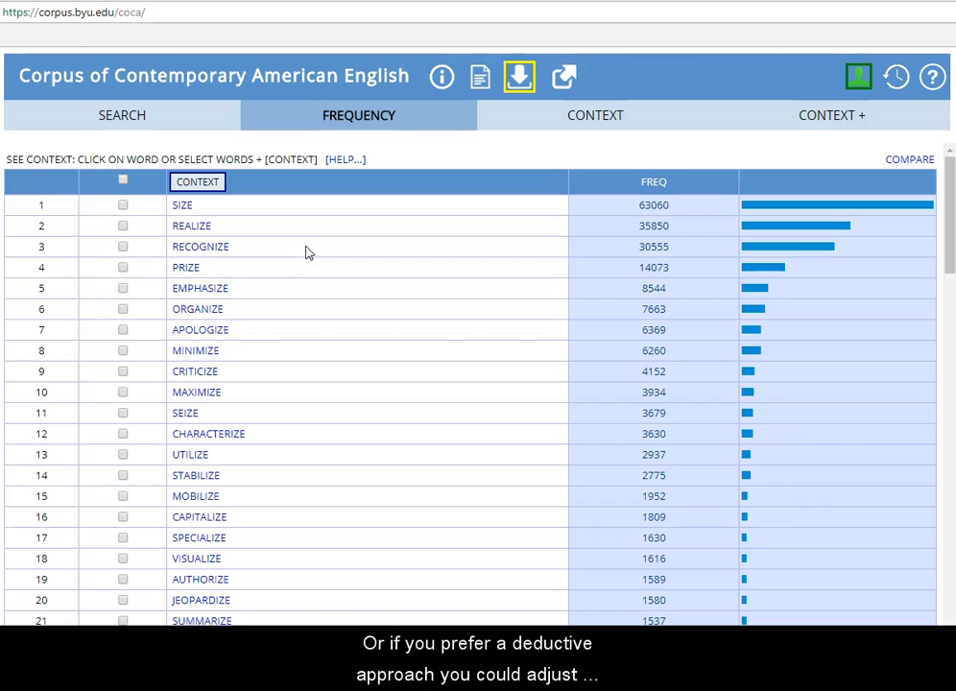
Limit the *ize search to the ACADEMIC section and the part of speech verb.ALL, and run it
{"action": "left_click", "coordinate": [141, 120]}
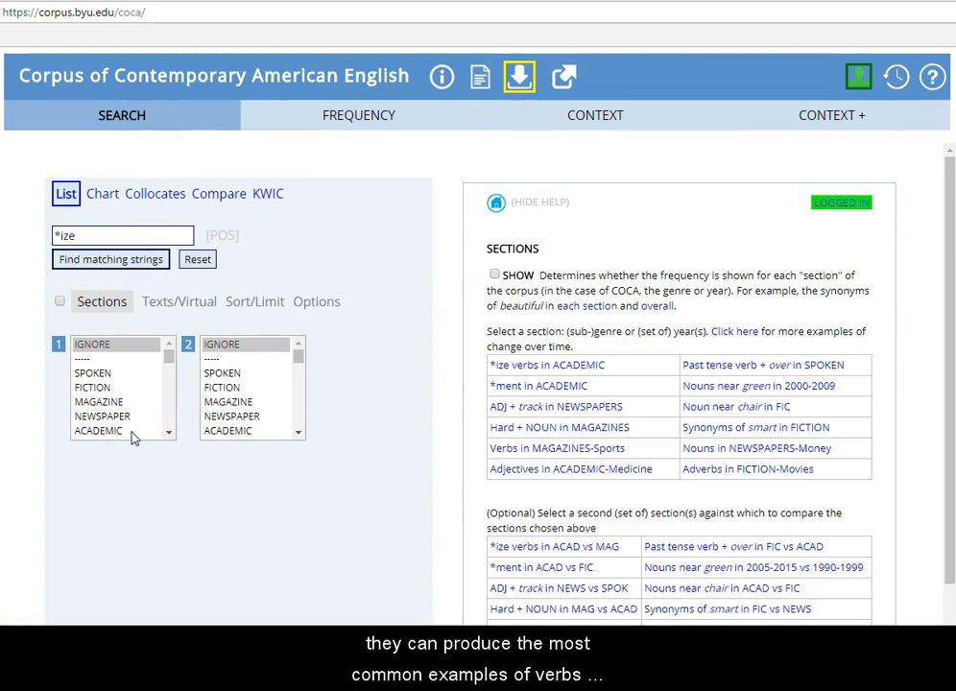
{"action": "scroll", "coordinate": [132, 434], "scroll_direction": "down", "scroll_amount": 1}
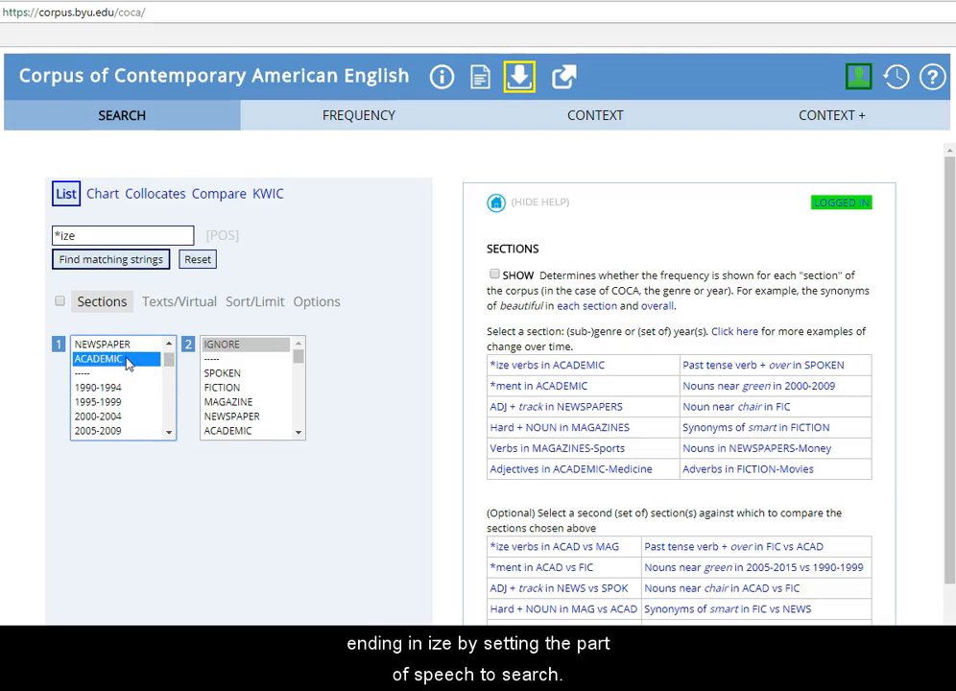
{"action": "left_click", "coordinate": [116, 236]}
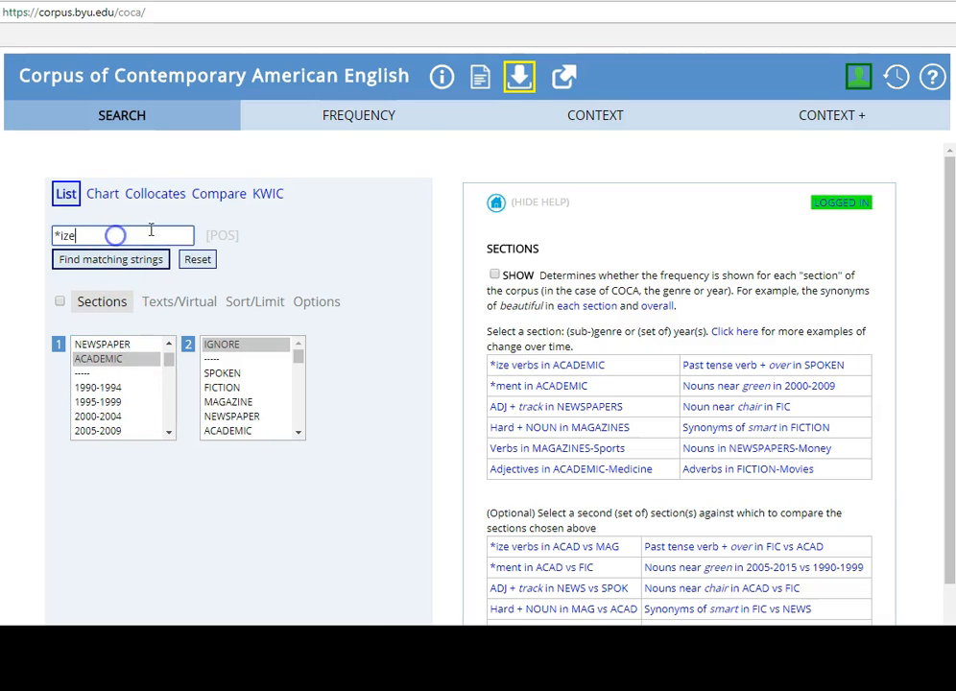
{"action": "left_click", "coordinate": [211, 235]}
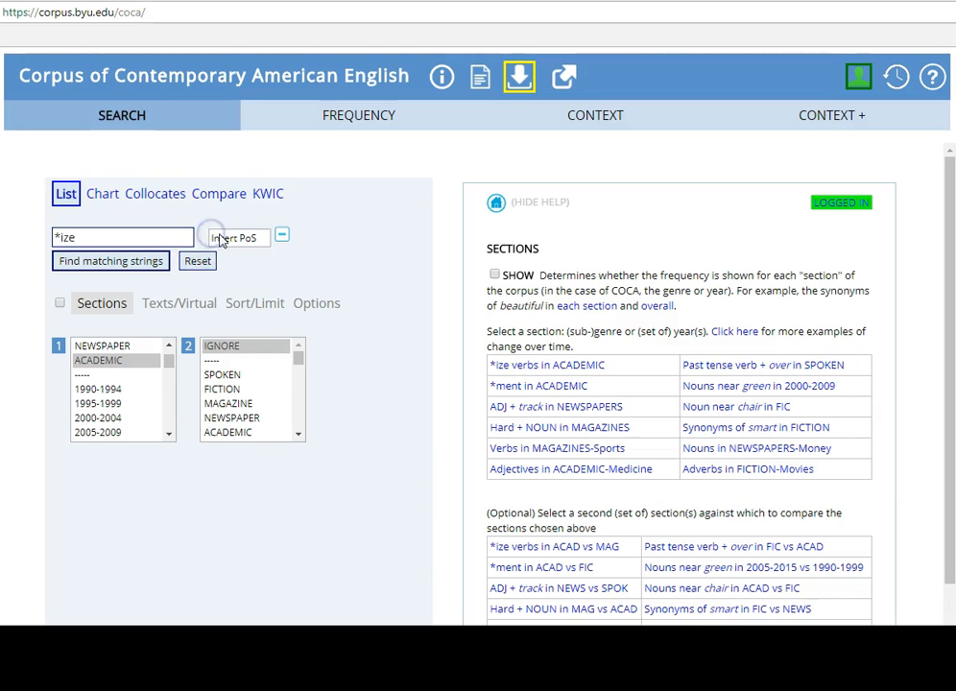
{"action": "left_click", "coordinate": [213, 238]}
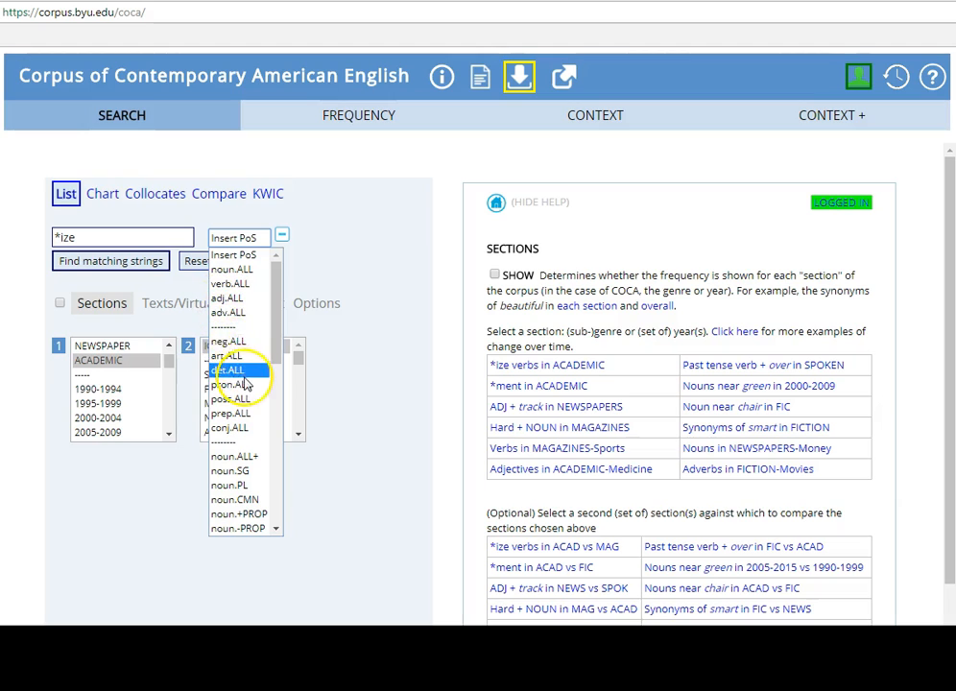
{"action": "left_click", "coordinate": [230, 282]}
{"action": "left_click", "coordinate": [100, 273]}
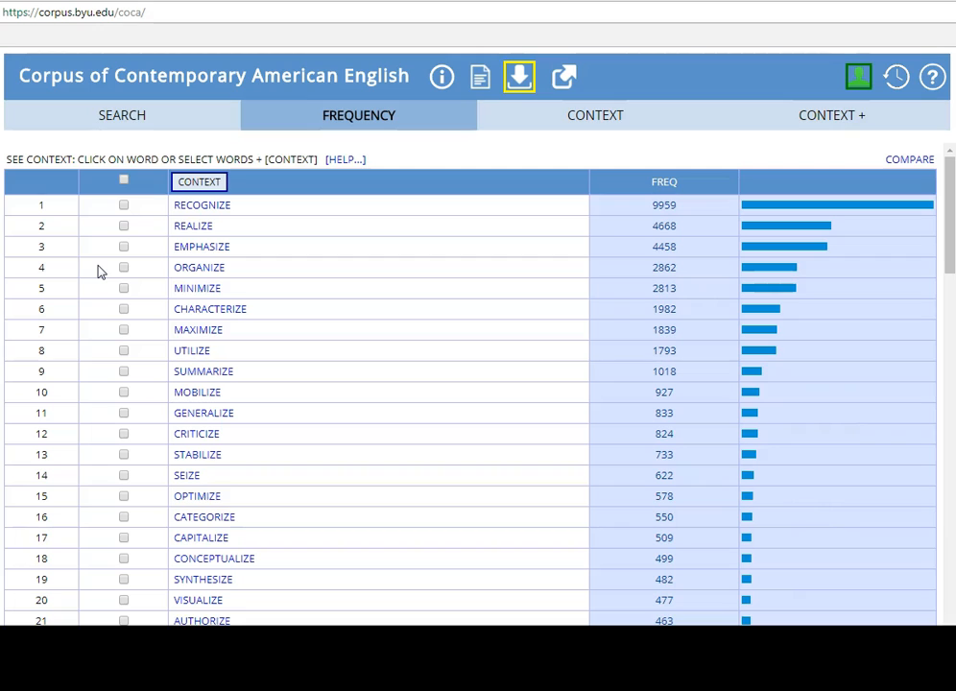
{"action": "left_click", "coordinate": [115, 256]}
Search for synonyms of "know" using =know as a verb, with the first section set to IGNORE
{"action": "left_click", "coordinate": [132, 120]}
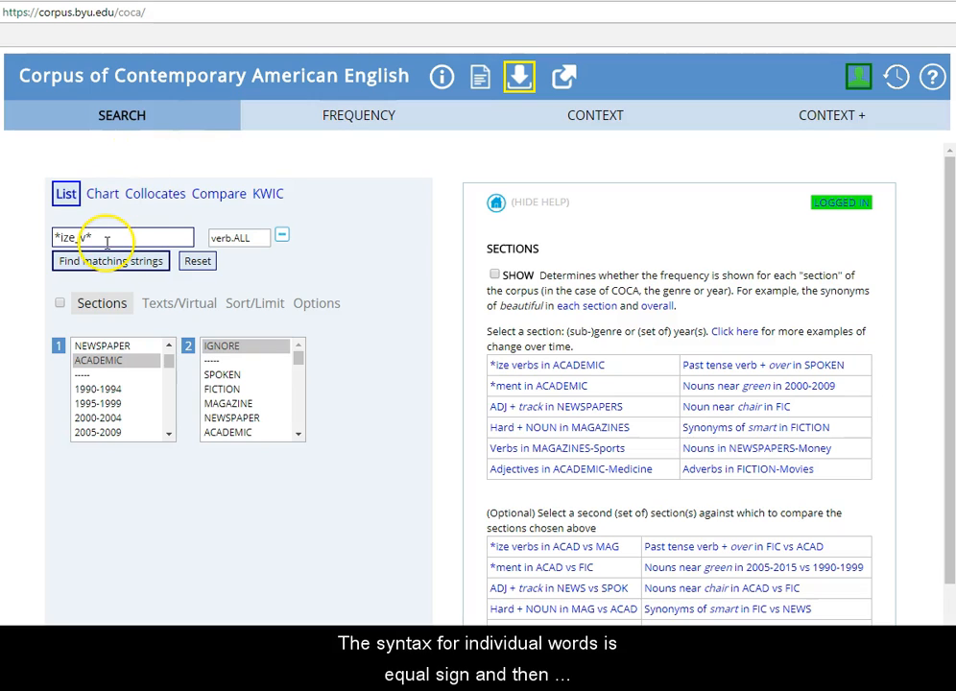
{"action": "left_click_drag", "start_coordinate": [112, 242], "coordinate": [4, 239]}
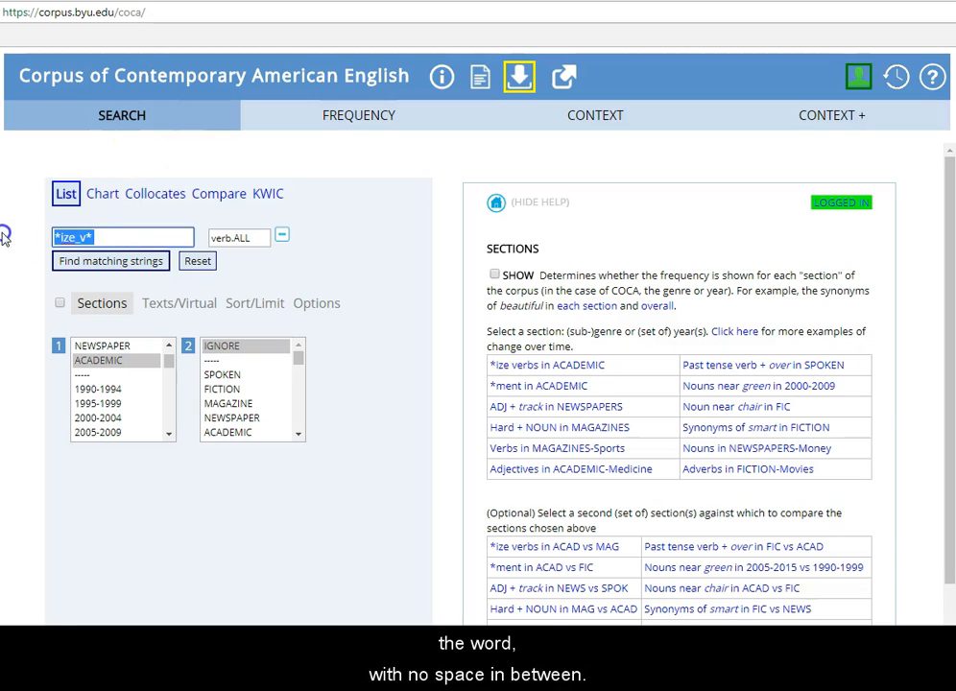
{"action": "type", "text": "="}
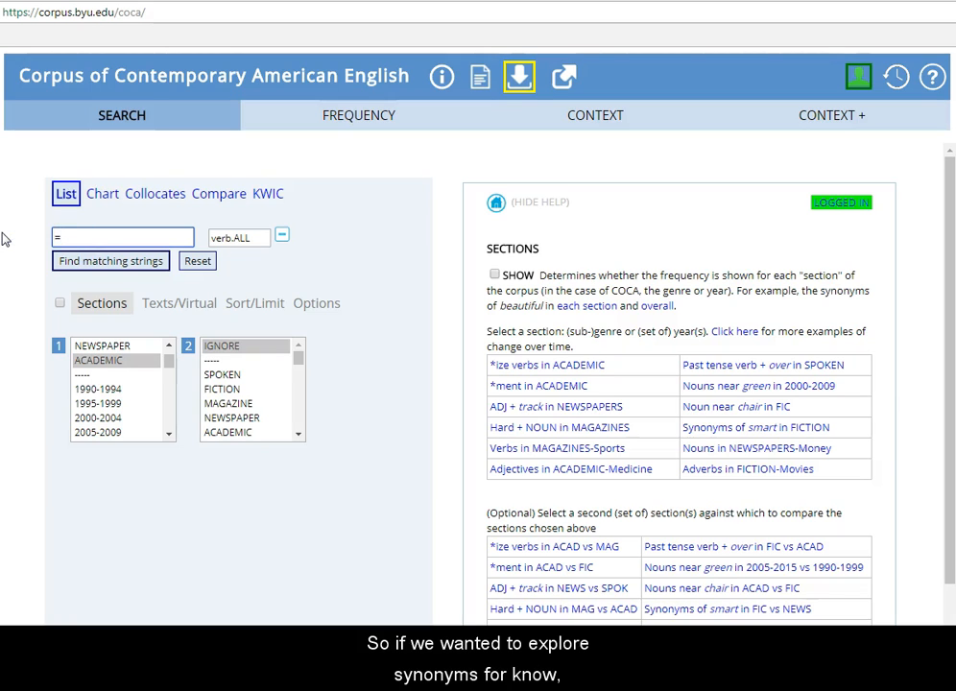
{"action": "type", "text": "know"}
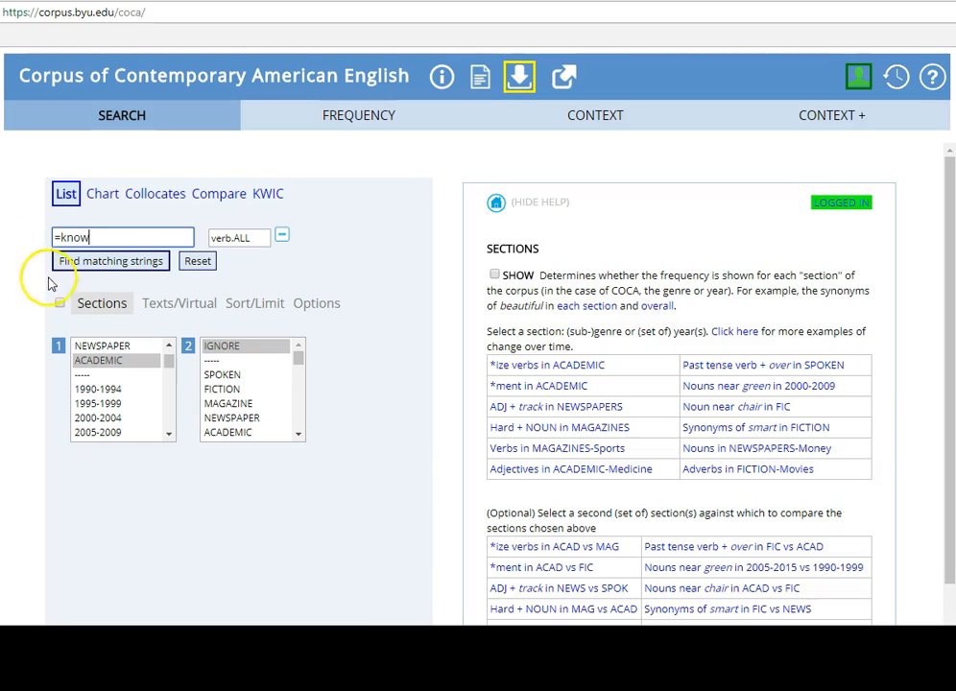
{"action": "left_click_drag", "start_coordinate": [166, 368], "coordinate": [166, 357]}
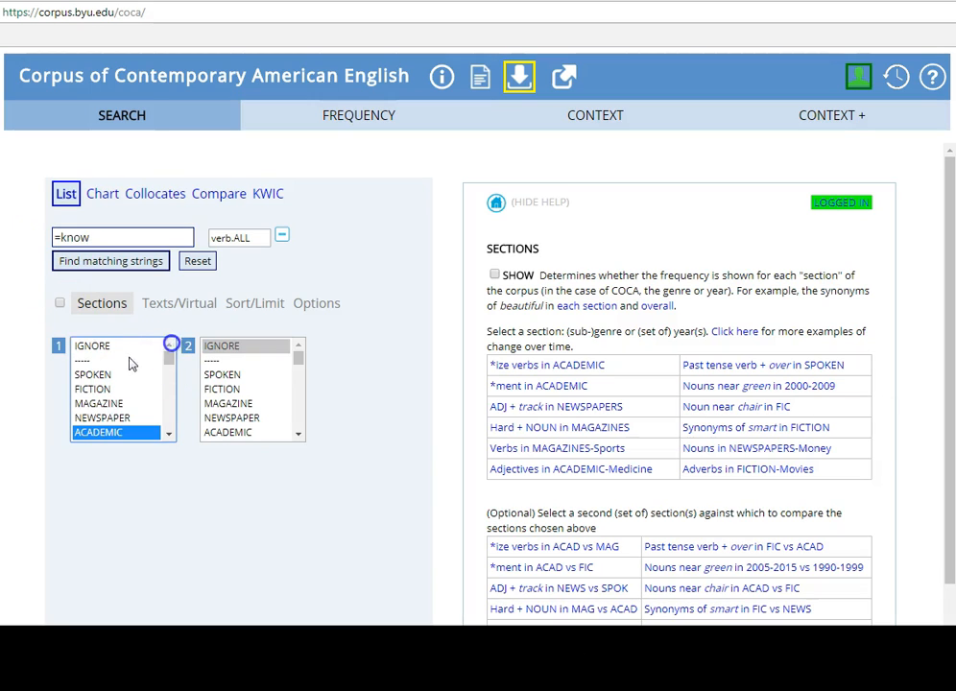
{"action": "left_click", "coordinate": [103, 347]}
{"action": "left_click", "coordinate": [112, 265]}
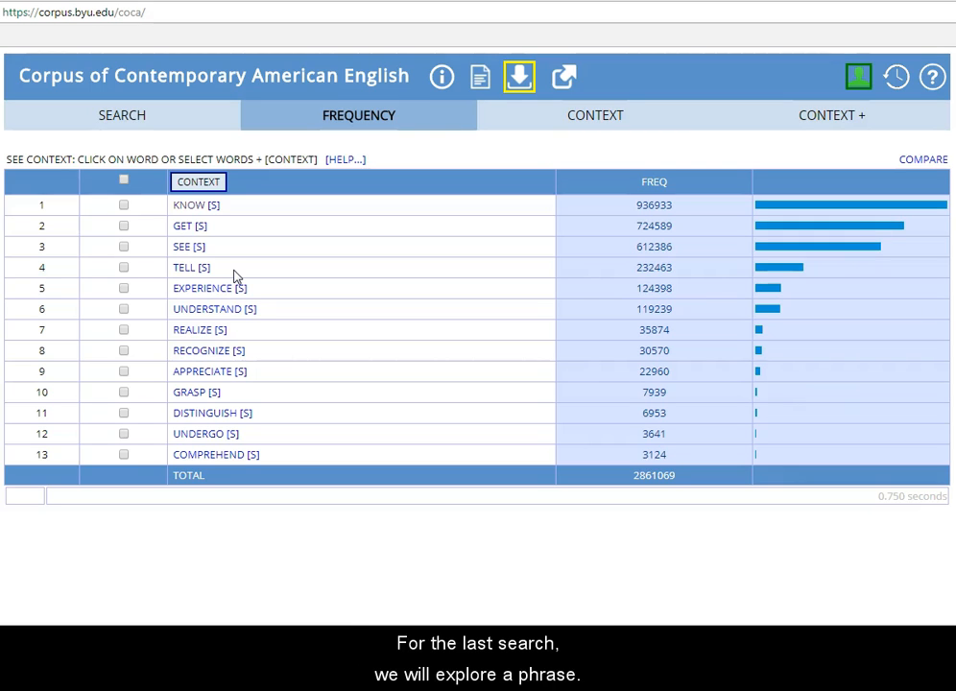
Remove the part-of-speech filter and search for the phrase pattern "more * than"
{"action": "left_click", "coordinate": [120, 133]}
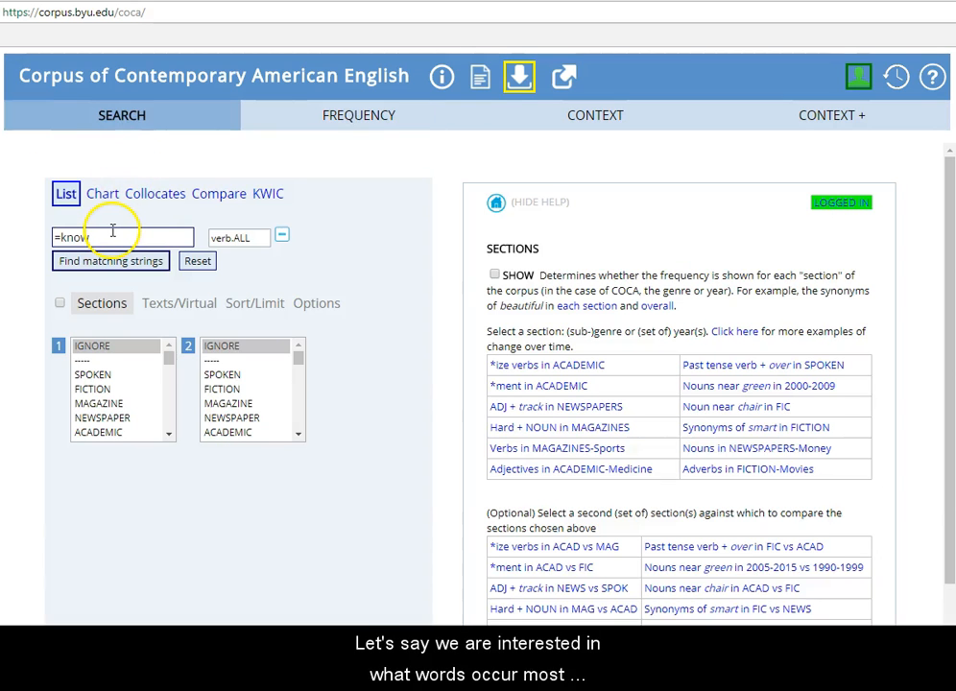
{"action": "left_click", "coordinate": [283, 235]}
{"action": "left_click_drag", "start_coordinate": [143, 238], "coordinate": [15, 224]}
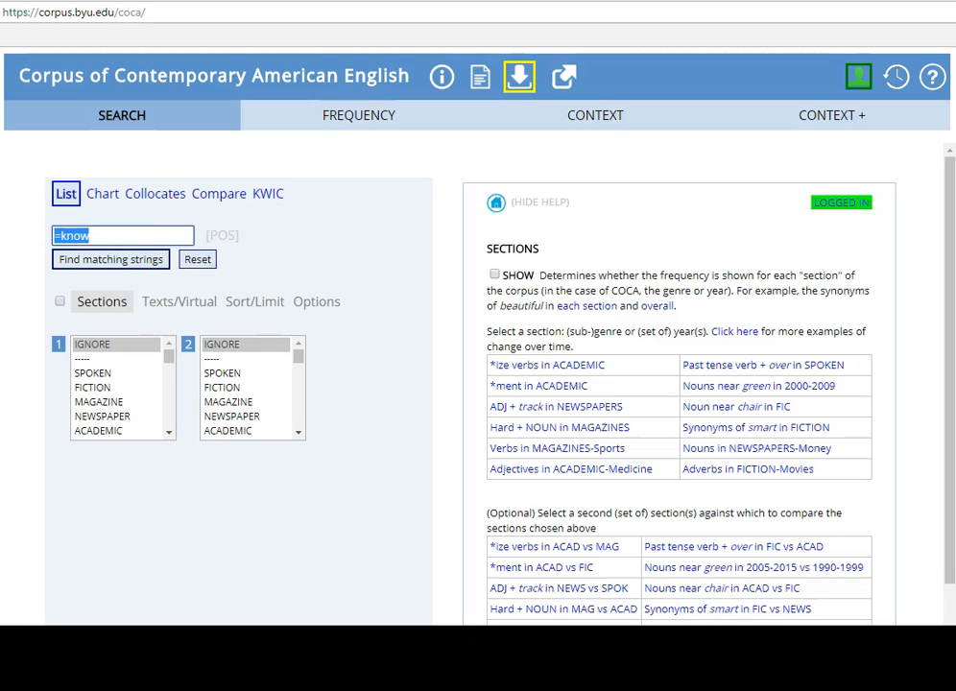
{"action": "left_click", "coordinate": [107, 235]}
{"action": "left_click_drag", "start_coordinate": [106, 235], "coordinate": [26, 239]}
{"action": "key", "text": "BackSpace"}
{"action": "type", "text": "more * than"}
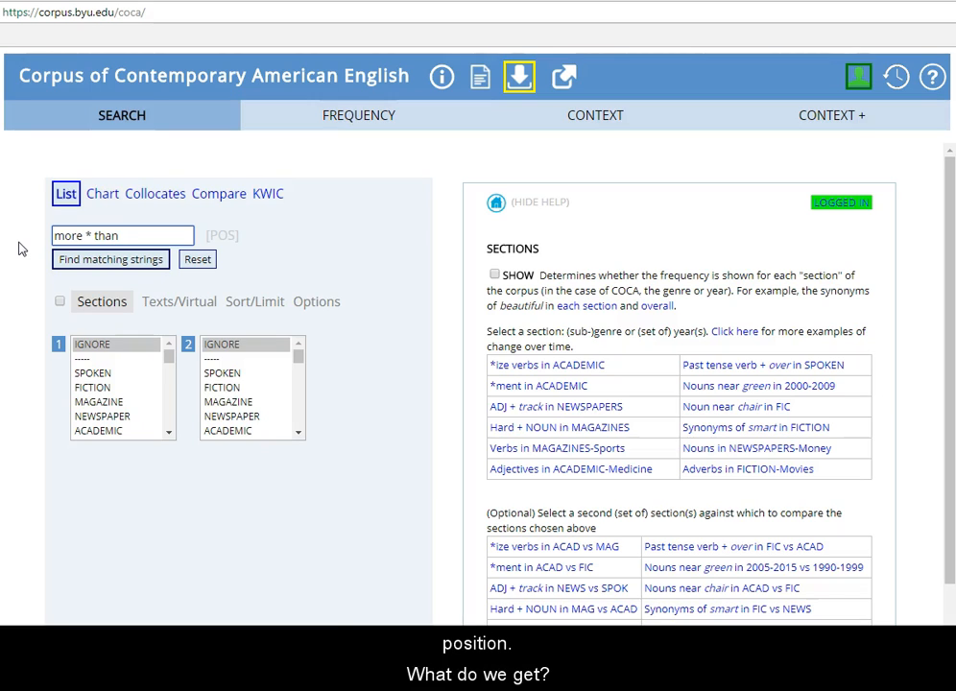
{"action": "left_click", "coordinate": [70, 259]}
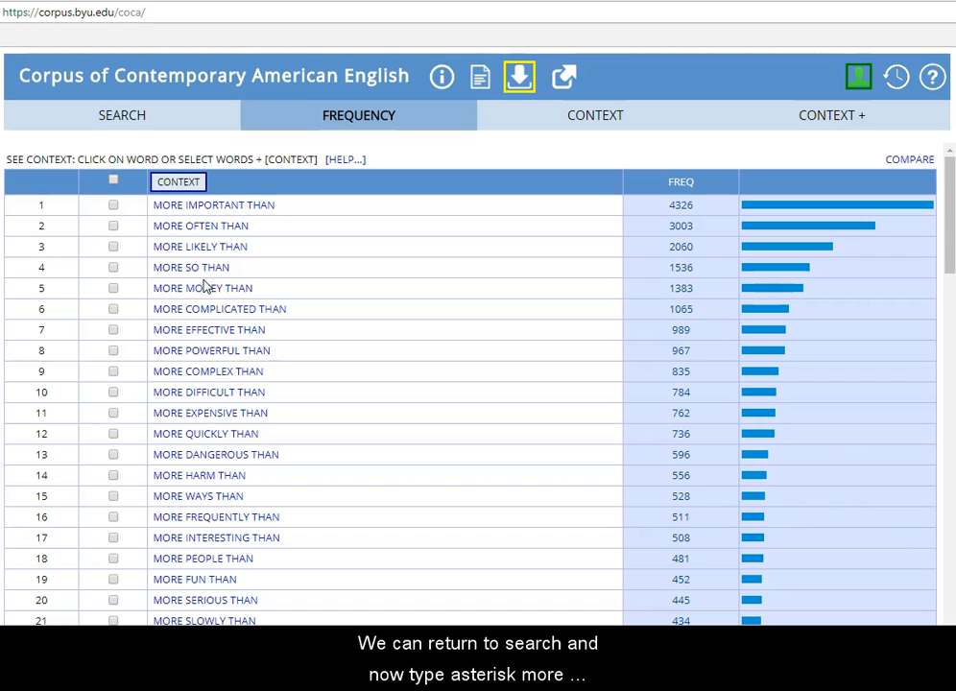
Search for the words that come before the phrase, using "* more money than"
{"action": "left_click", "coordinate": [123, 117]}
{"action": "left_click_drag", "start_coordinate": [47, 235], "coordinate": [238, 235]}
{"action": "type", "text": "* more"}
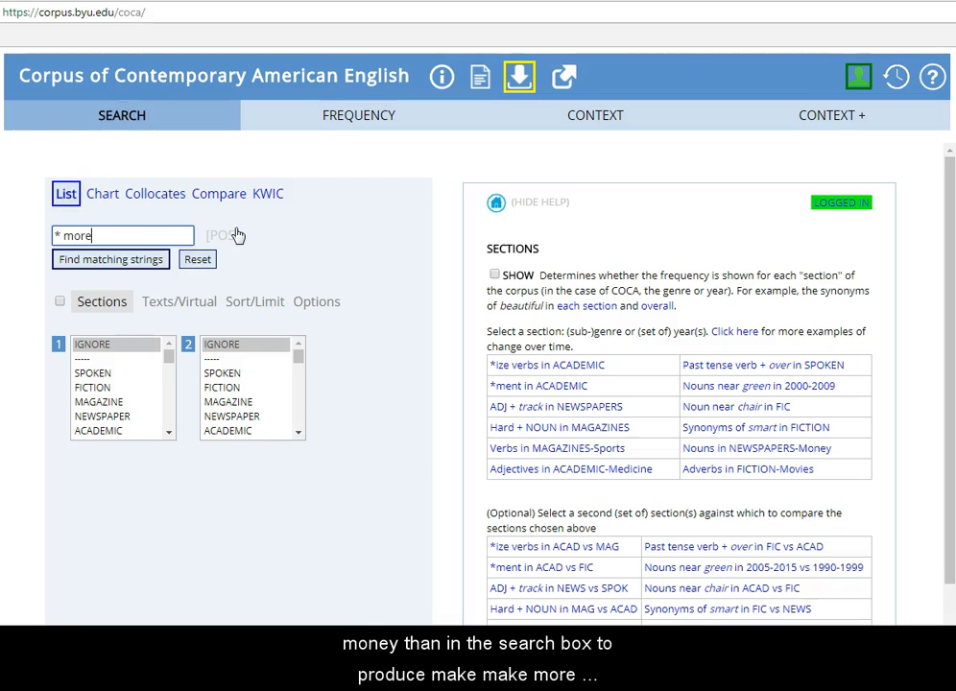
{"action": "type", "text": " money than"}
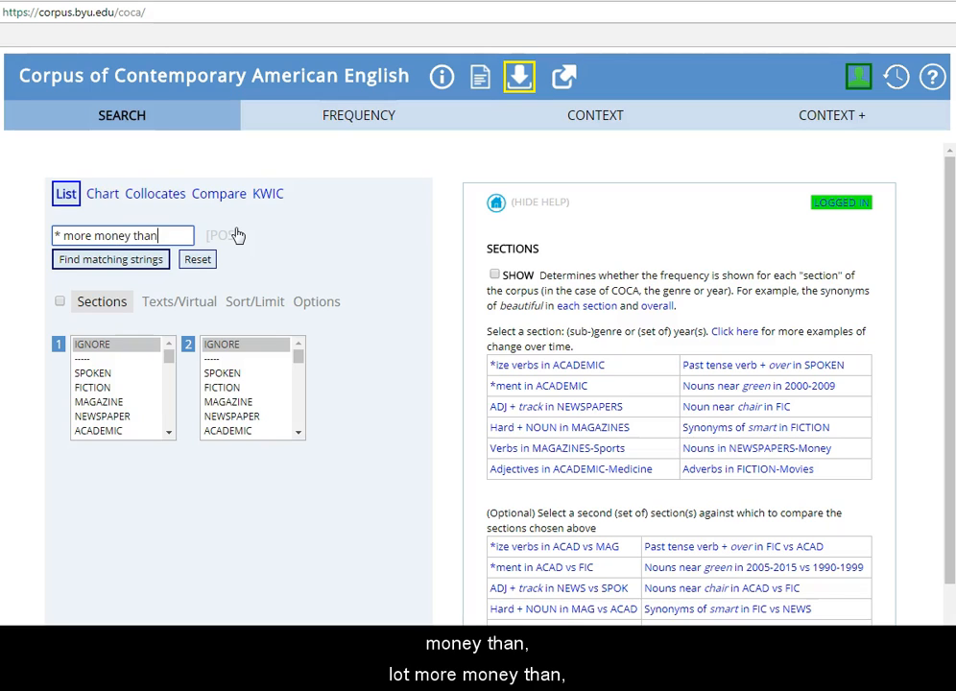
{"action": "left_click", "coordinate": [153, 263]}
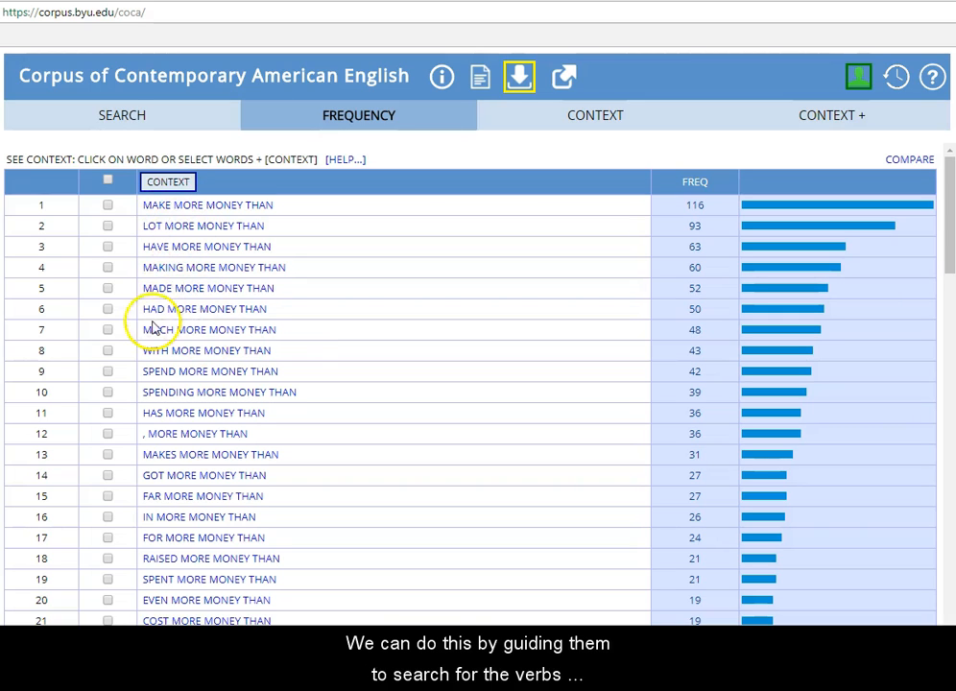
Return to the search form and replace the asterisk before "more money than" with the verb tag _v*
{"action": "left_click", "coordinate": [118, 120]}
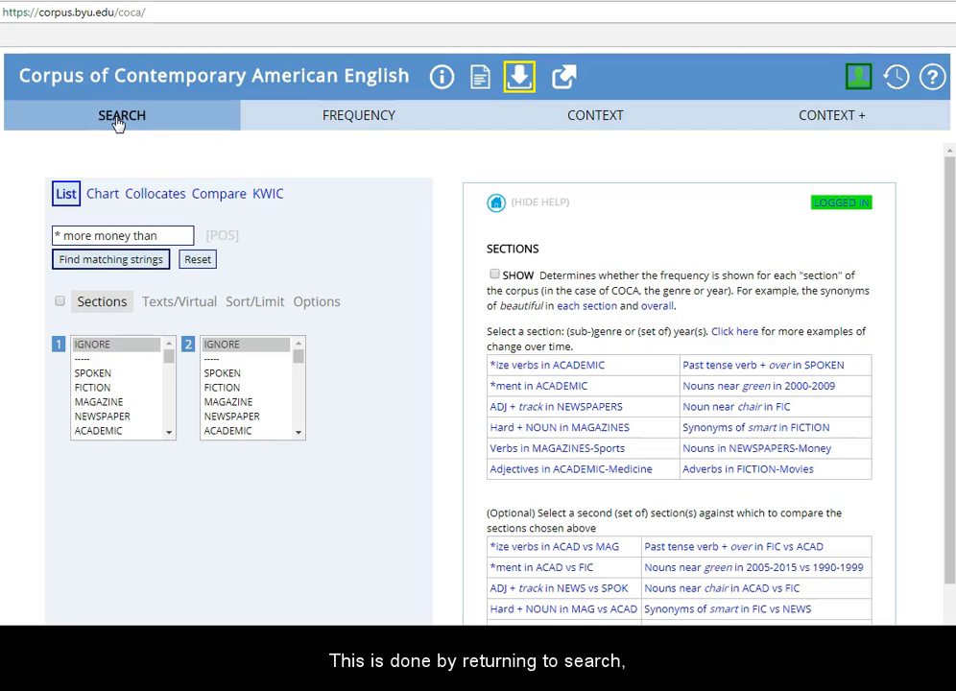
{"action": "left_click", "coordinate": [57, 235]}
{"action": "key", "text": "BackSpace"}
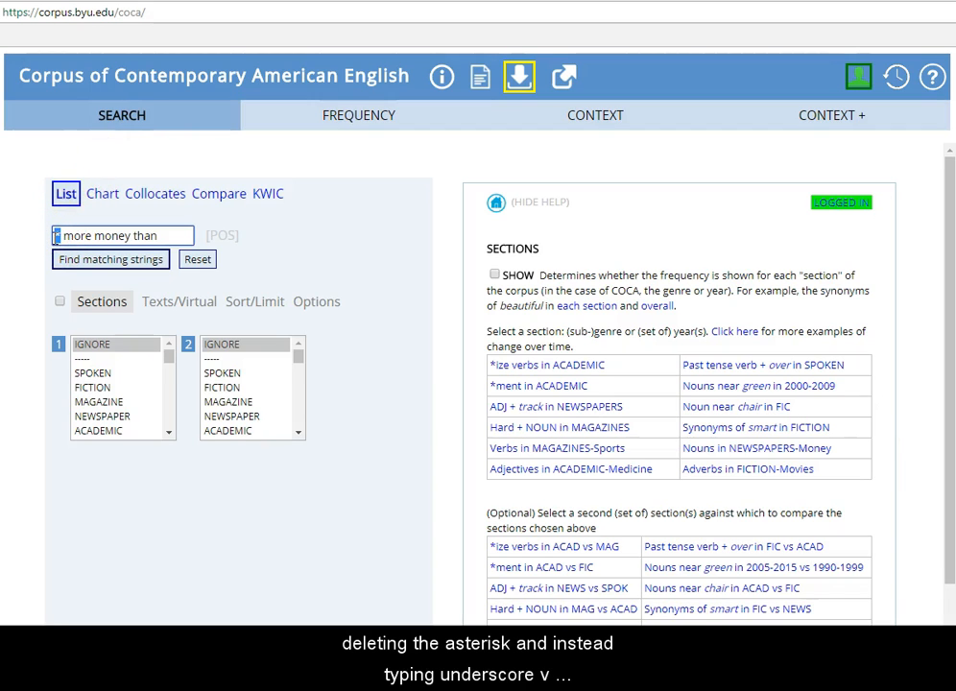
{"action": "type", "text": "_v*"}
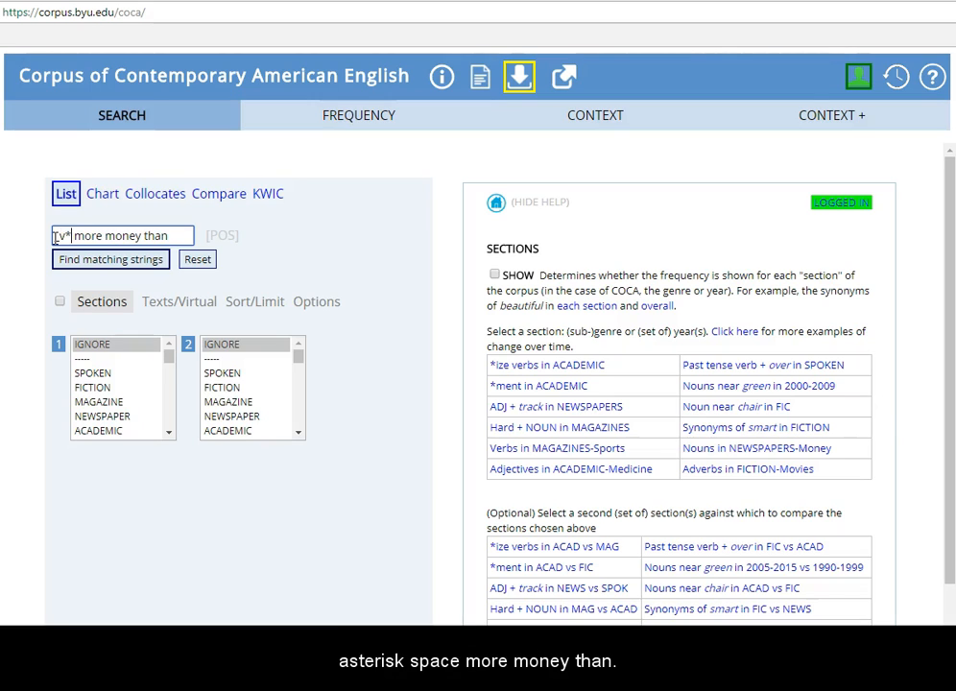
{"action": "left_click", "coordinate": [73, 238]}
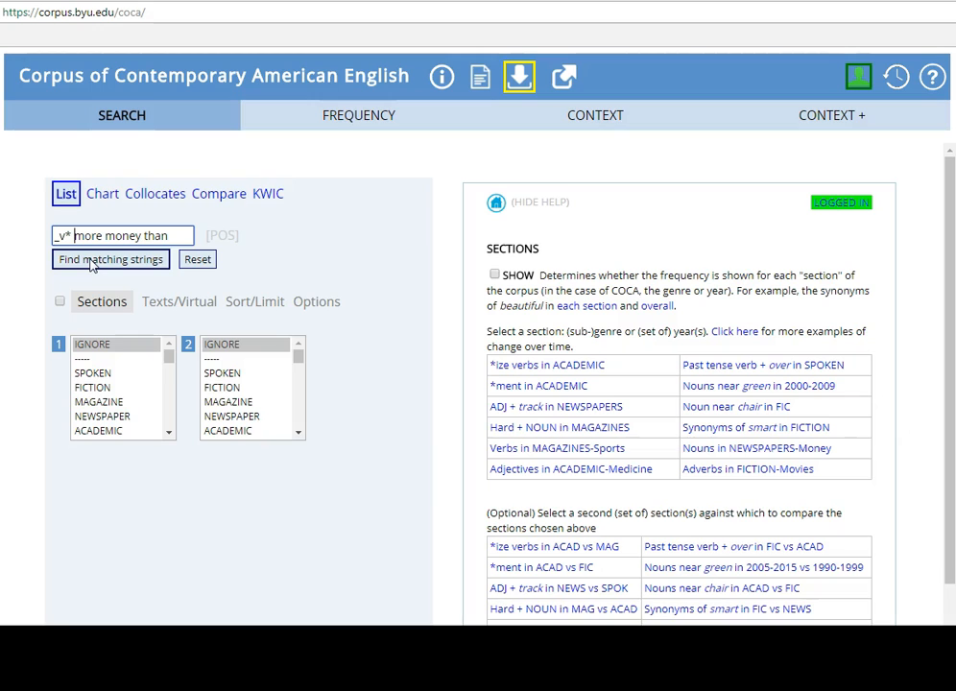
Clear the verb tag, insert _v* again with the part of speech verb.ALL, and search for "_v* more money than"
{"action": "left_click_drag", "start_coordinate": [75, 236], "coordinate": [55, 236]}
{"action": "key", "text": "BackSpace"}
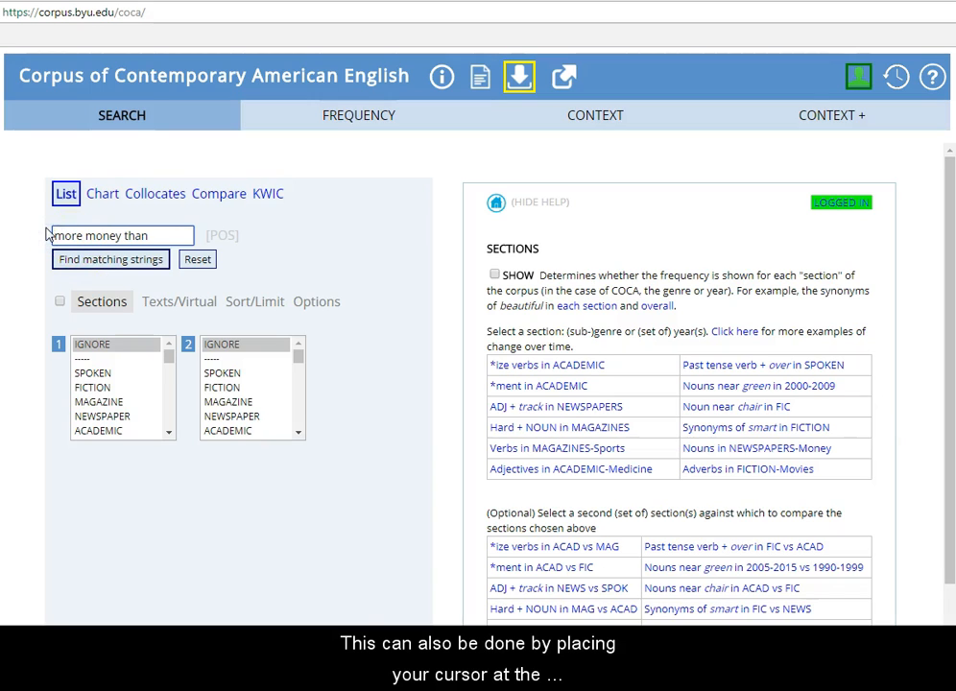
{"action": "left_click", "coordinate": [217, 237]}
{"action": "left_click", "coordinate": [219, 239]}
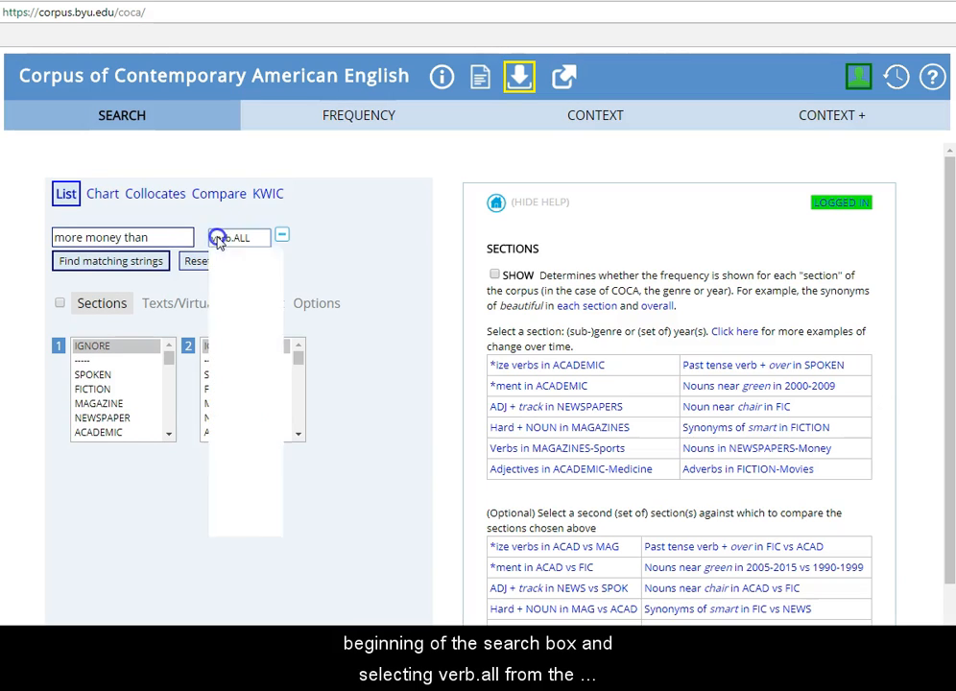
{"action": "left_click", "coordinate": [229, 283]}
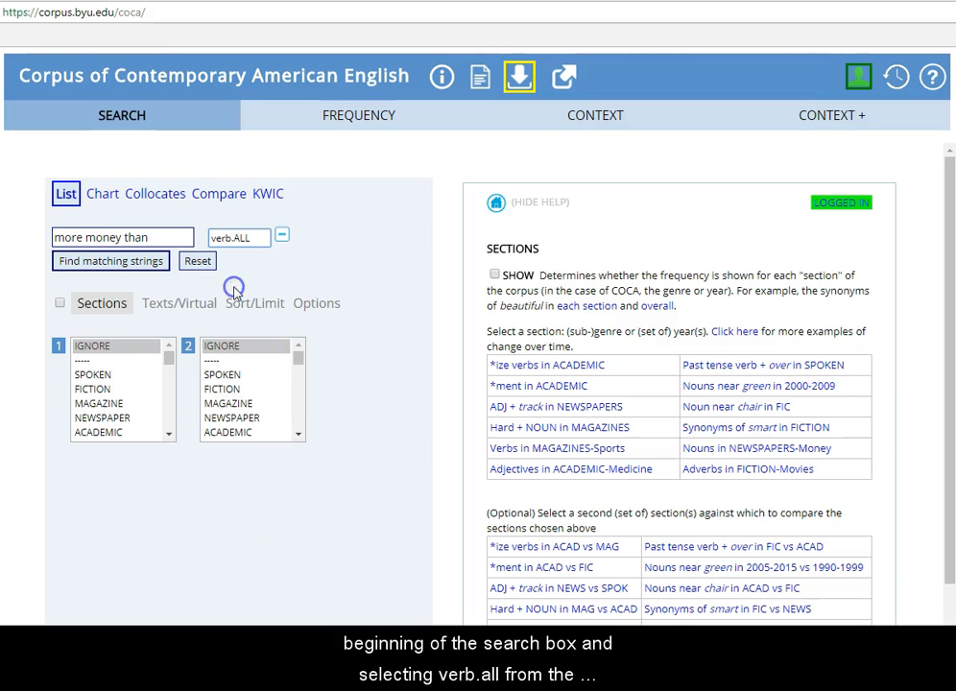
{"action": "left_click", "coordinate": [58, 238]}
{"action": "type", "text": "_v*"}
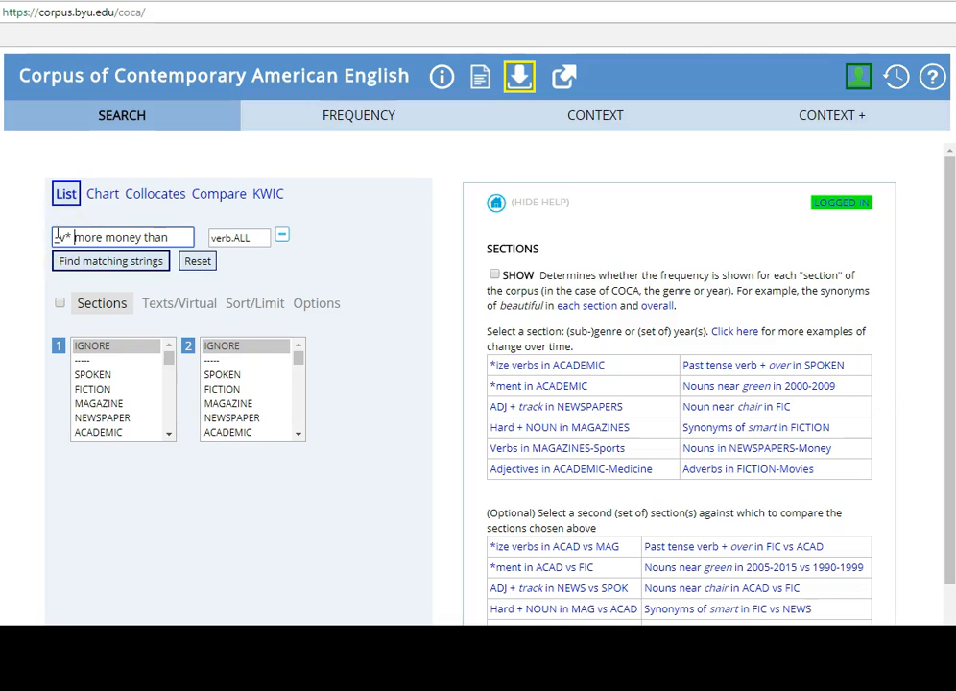
{"action": "left_click", "coordinate": [118, 267]}
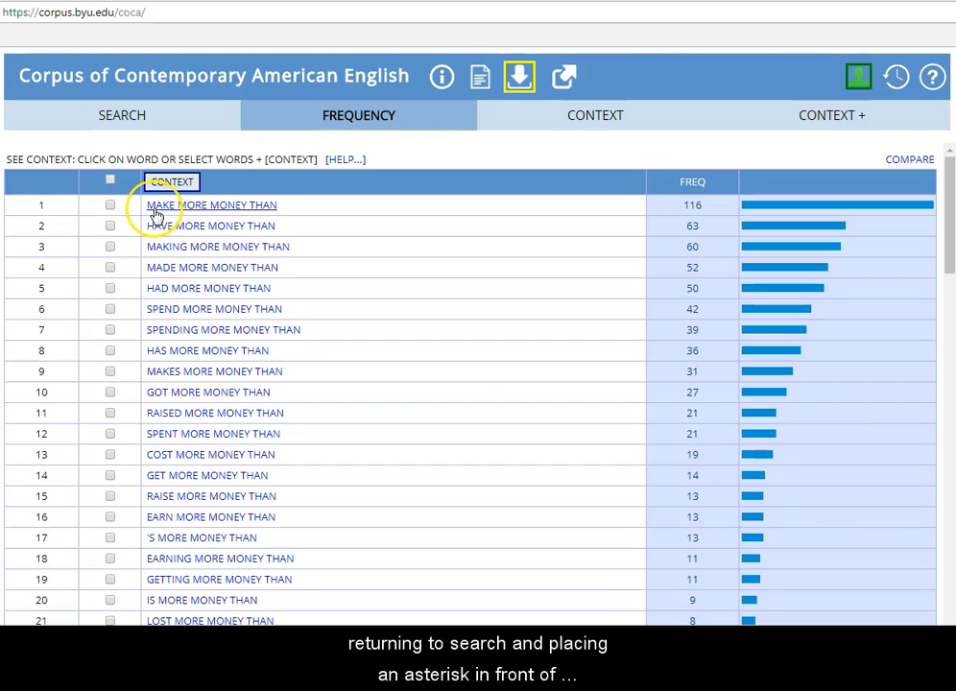
Search for "* make more money than" with the part-of-speech filter removed, and return to the search form
{"action": "left_click", "coordinate": [129, 118]}
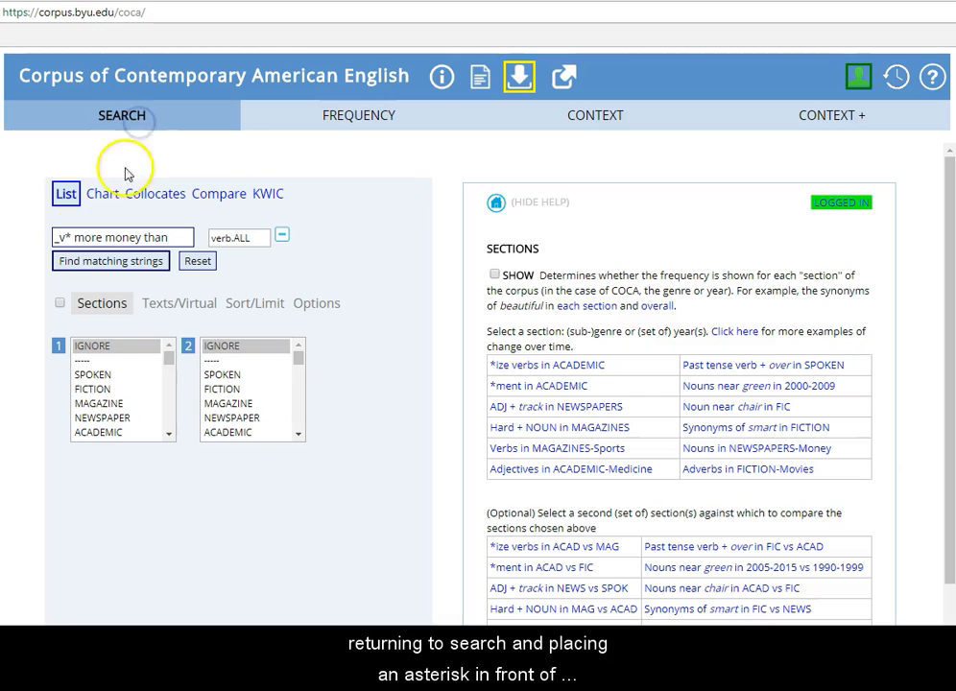
{"action": "left_click_drag", "start_coordinate": [71, 237], "coordinate": [46, 242]}
{"action": "type", "text": "* make"}
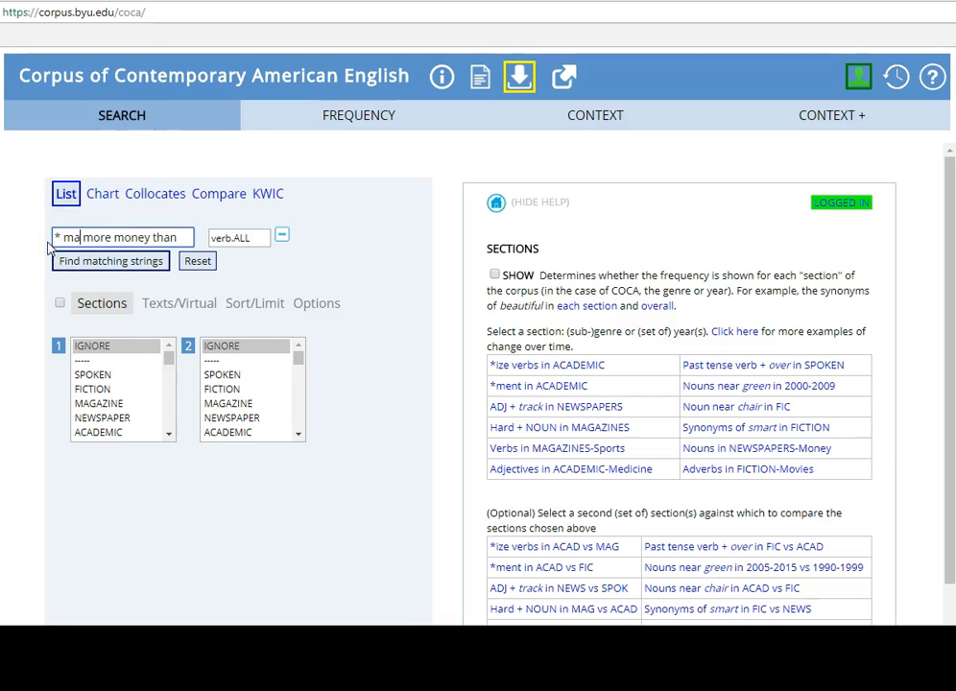
{"action": "left_click", "coordinate": [280, 237]}
{"action": "left_click", "coordinate": [104, 260]}
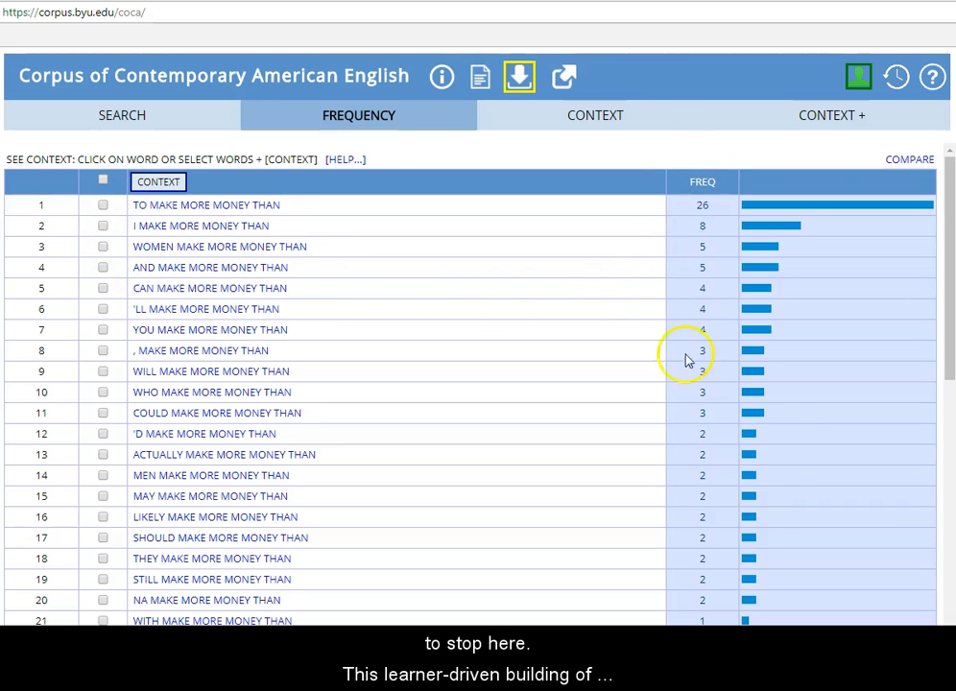
{"action": "left_click", "coordinate": [113, 116]}
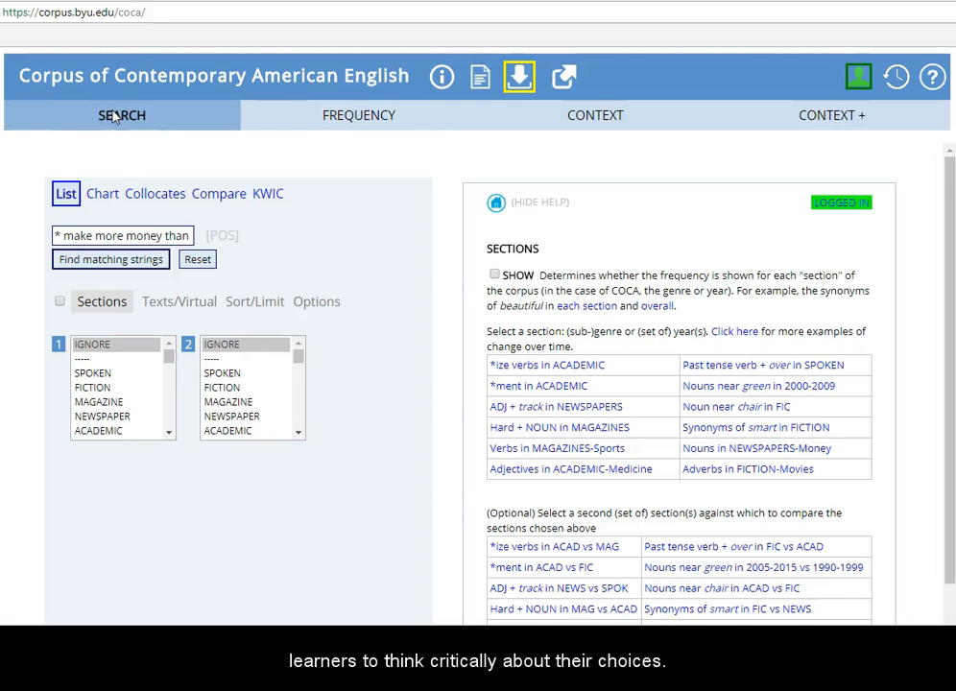